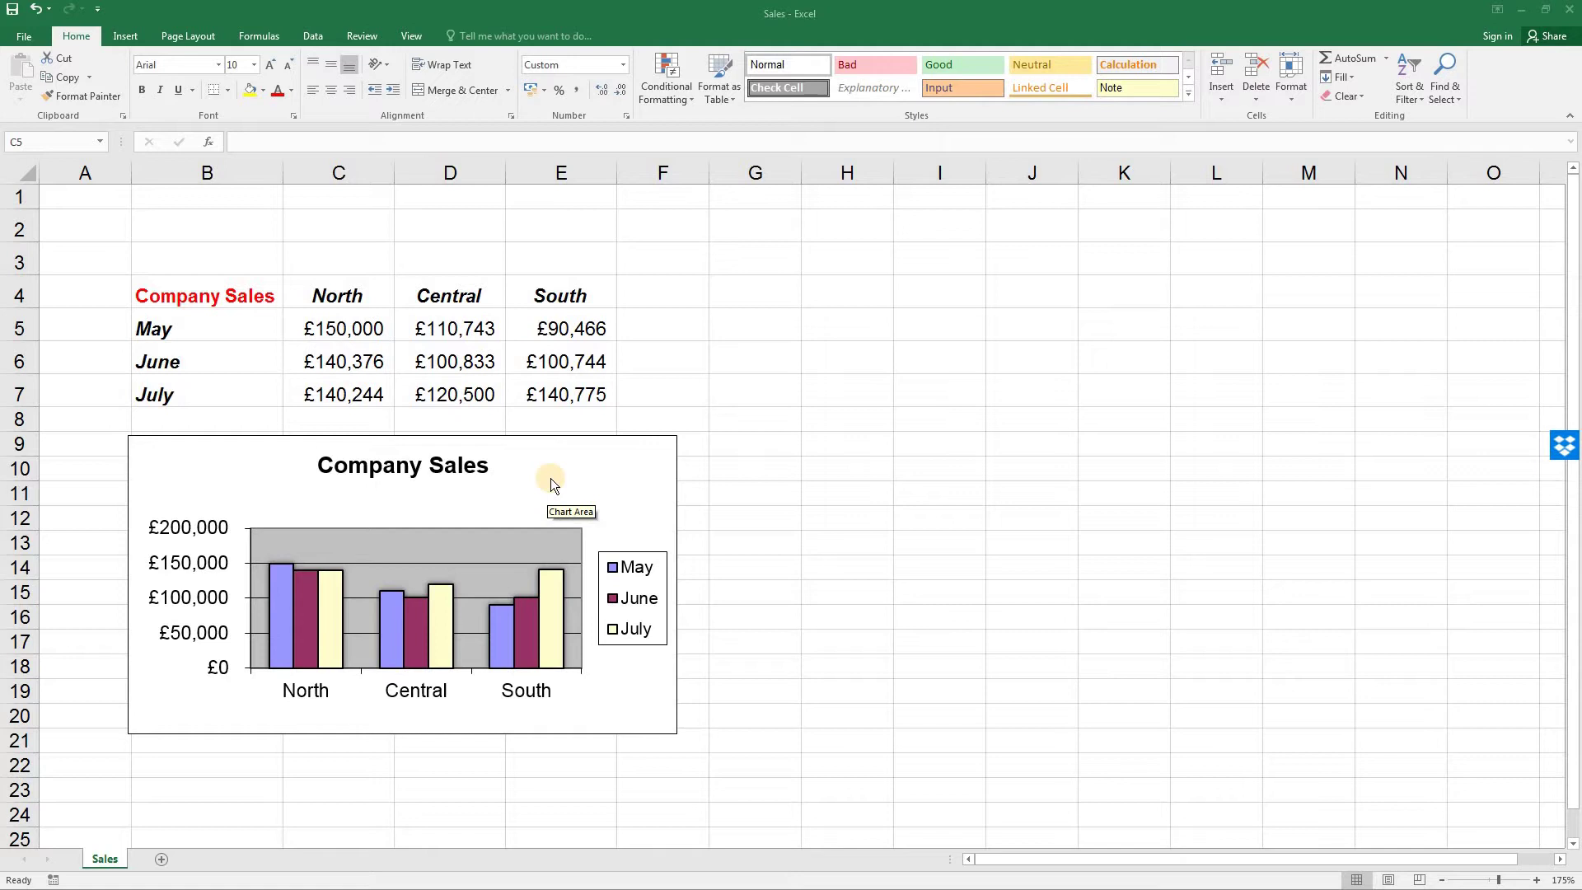
# - Switch to the blank Word document and write "This data is linked back to the Sales workbook." followed by an empty line
pyautogui.hotkey('alt', 'Tab')
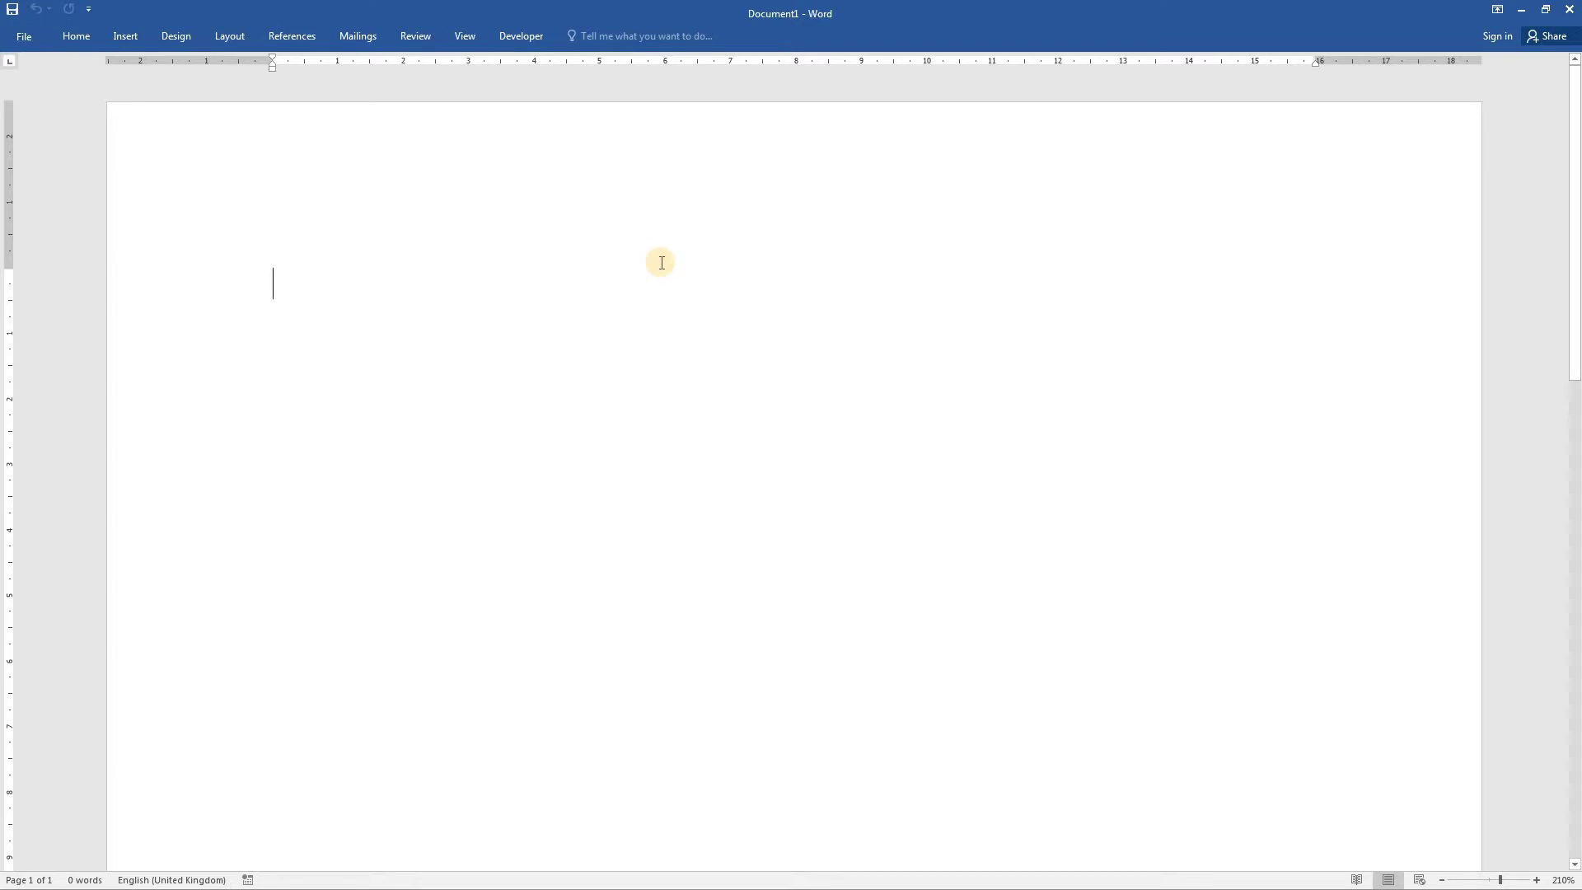
pyautogui.write('Th')
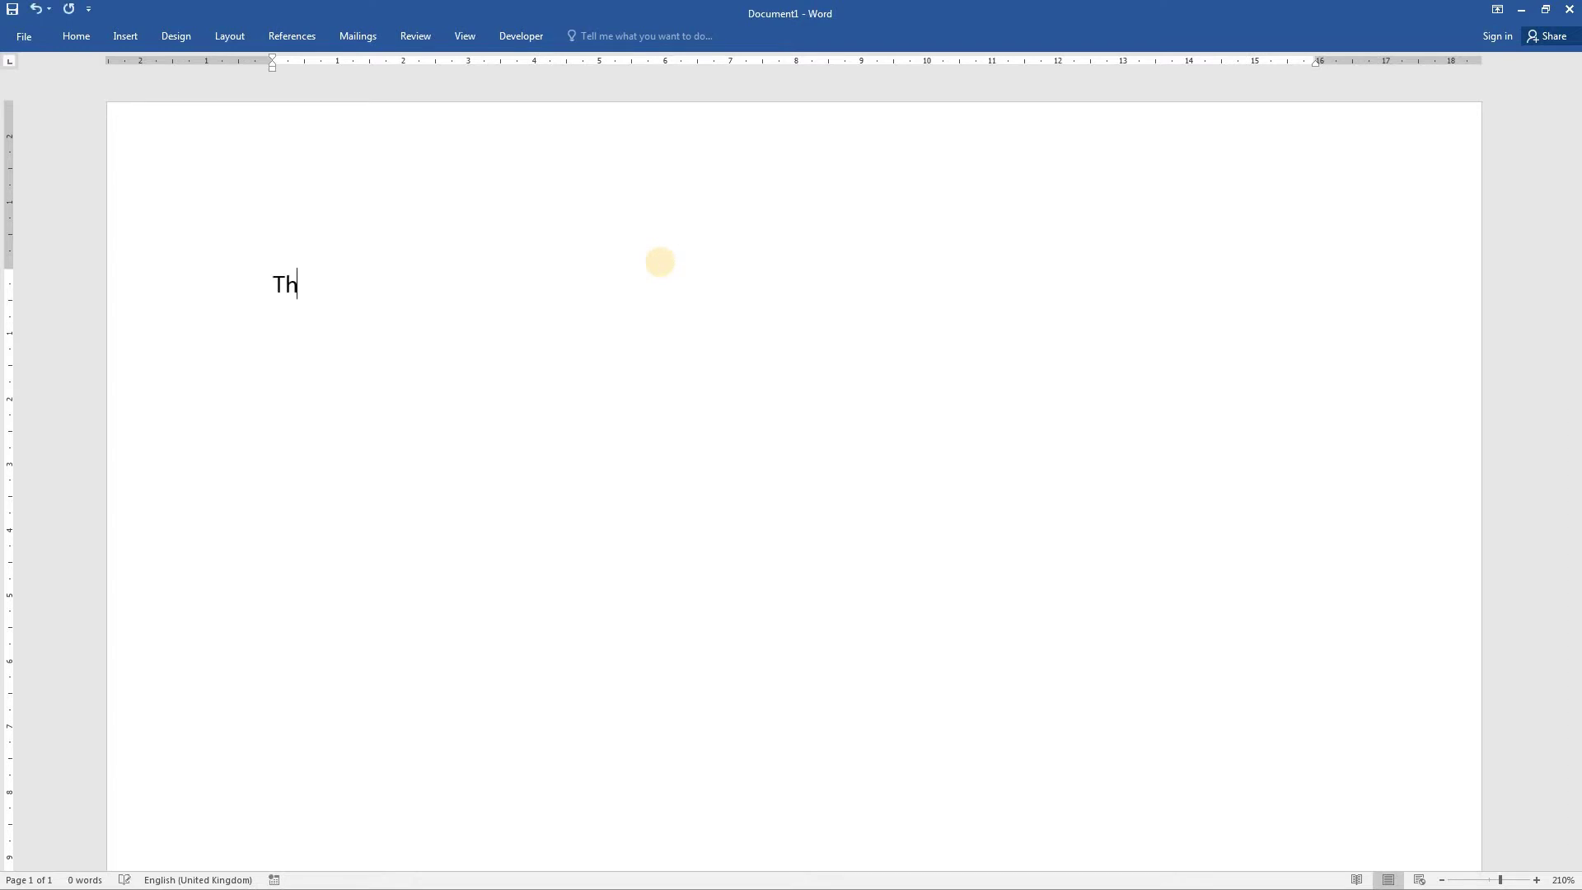
pyautogui.write('is data is linked back to the Sales workbo')
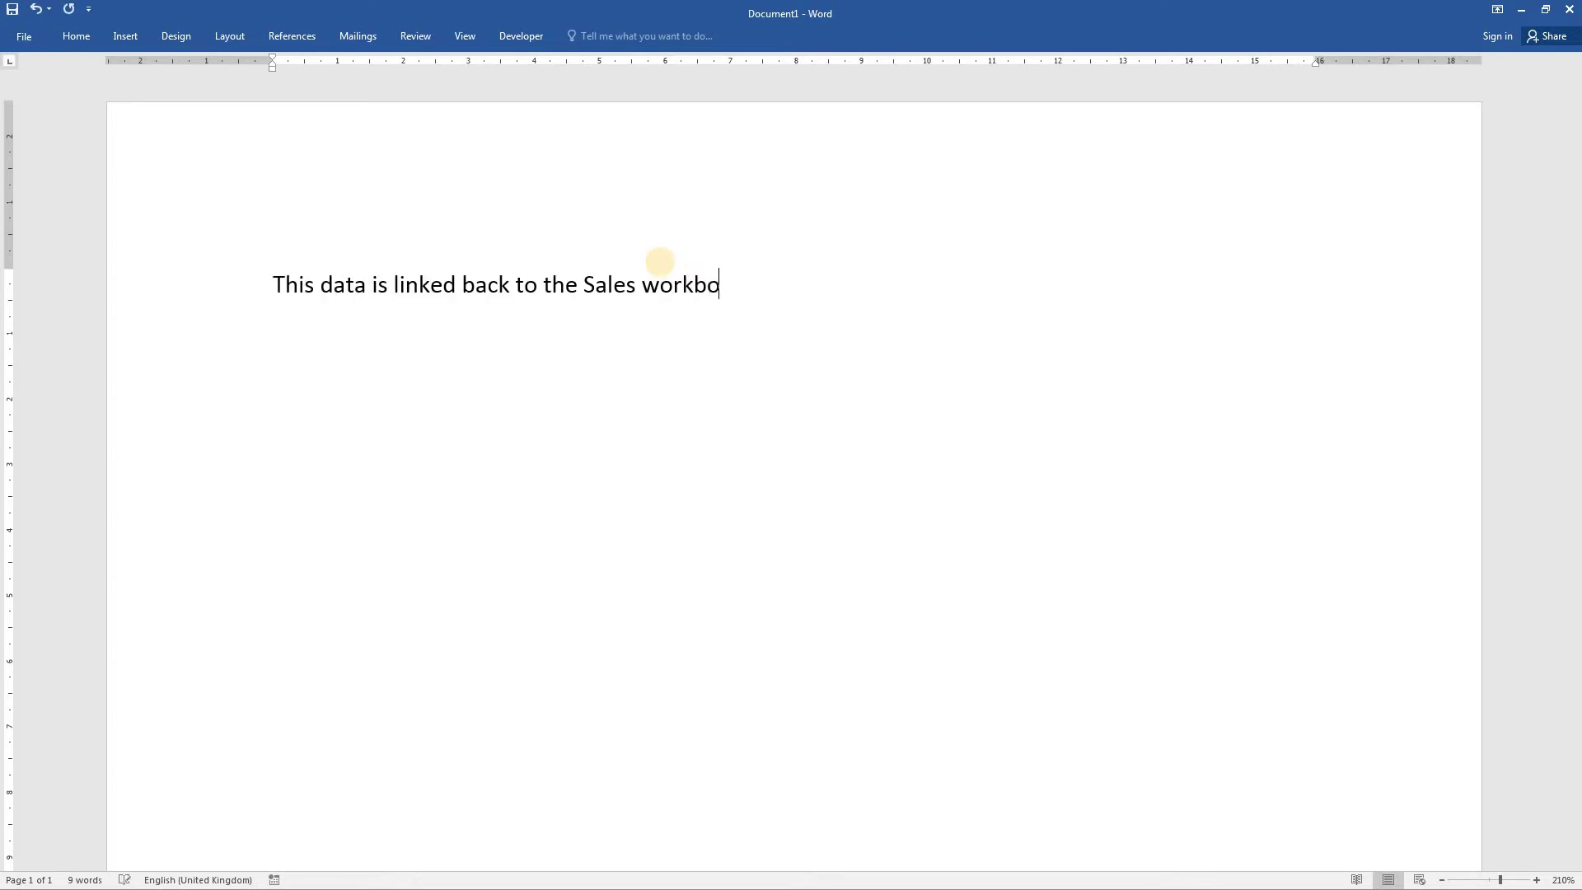
pyautogui.write('ok.')
pyautogui.press('Return')
pyautogui.press('Return')
# - Add the sentence "Changes made will be reflected in this document." below the empty line and start a new paragraph after it
pyautogui.write('Changes mad')
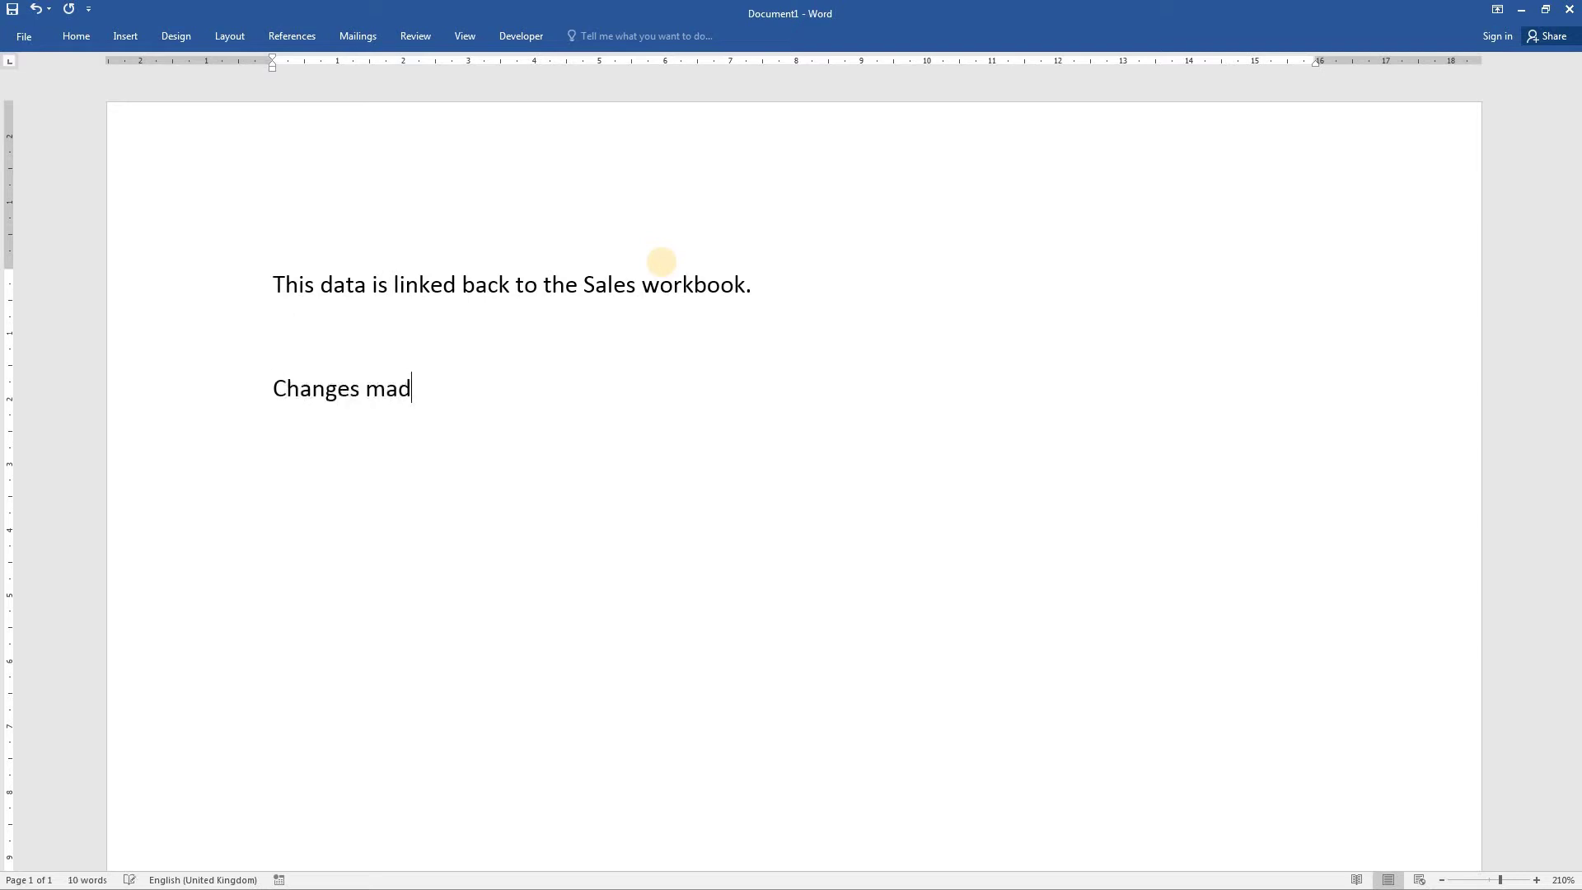
pyautogui.write('e will be reflected ')
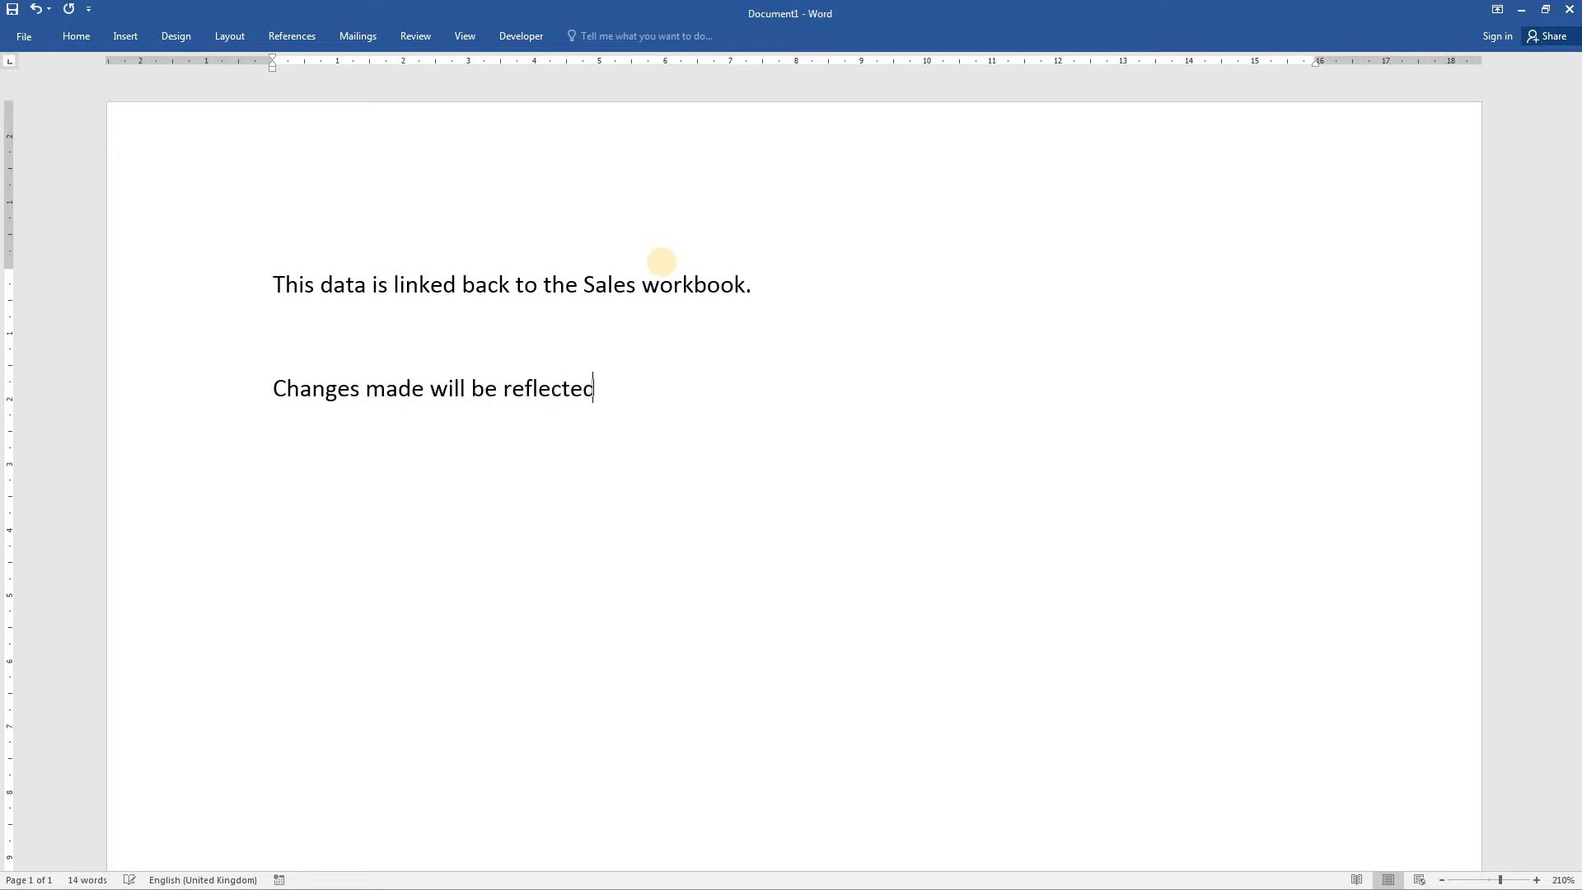
pyautogui.write('in this document')
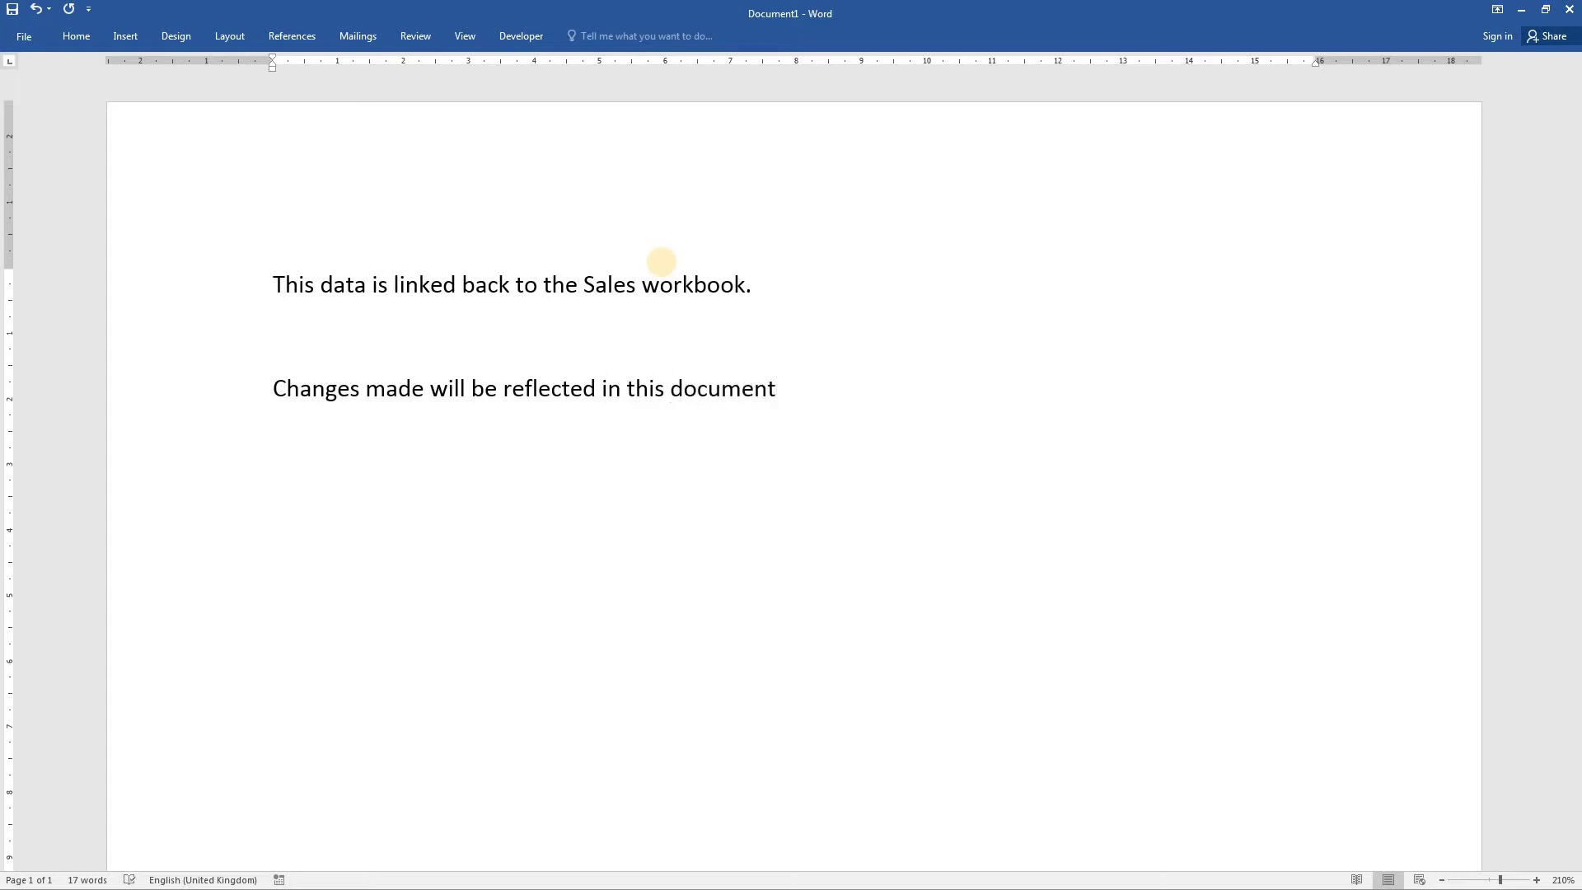
pyautogui.write('.')
pyautogui.press('Return')
# - Switch to the Sales workbook in Excel and copy the Company Sales table in B4:E7
pyautogui.hotkey('alt', 'Tab')
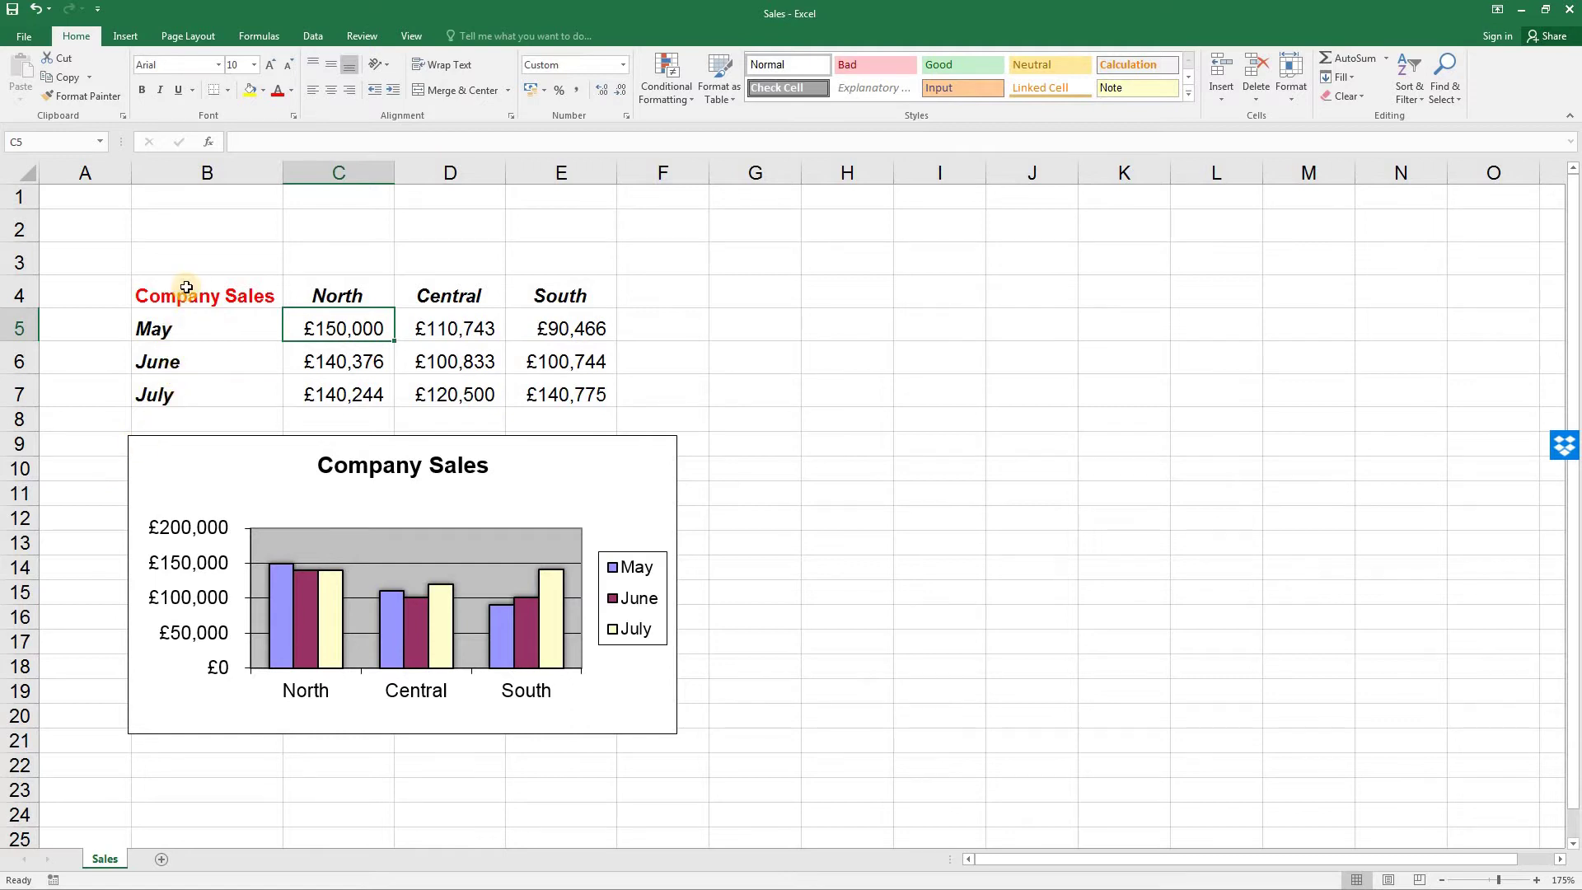
pyautogui.moveTo(187, 287); pyautogui.dragTo(549, 394)
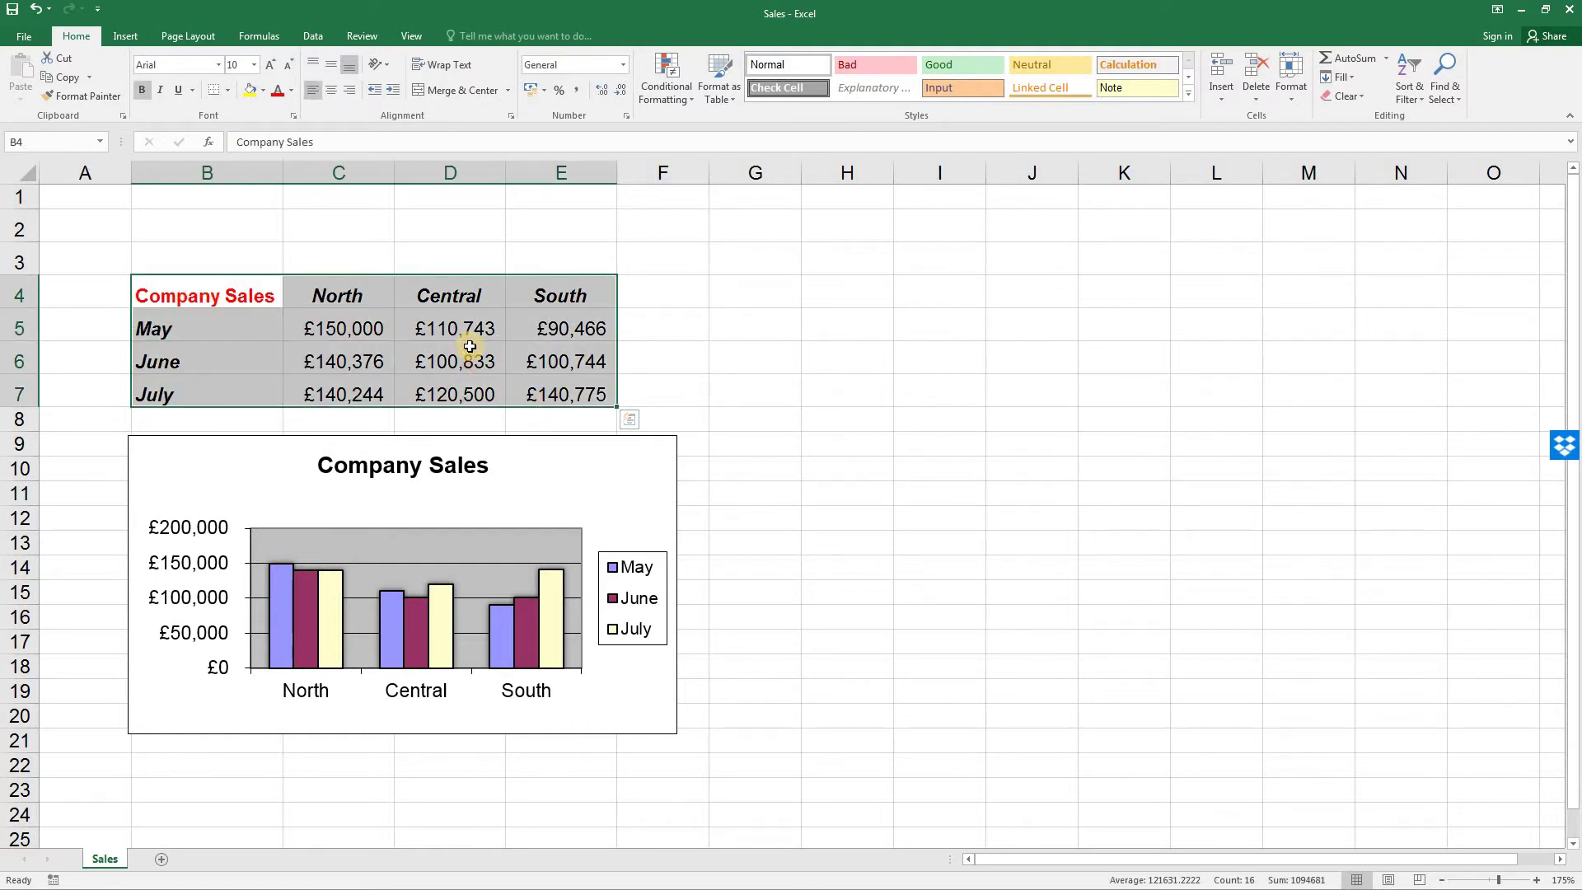
pyautogui.rightClick(470, 346)
pyautogui.click(499, 372)
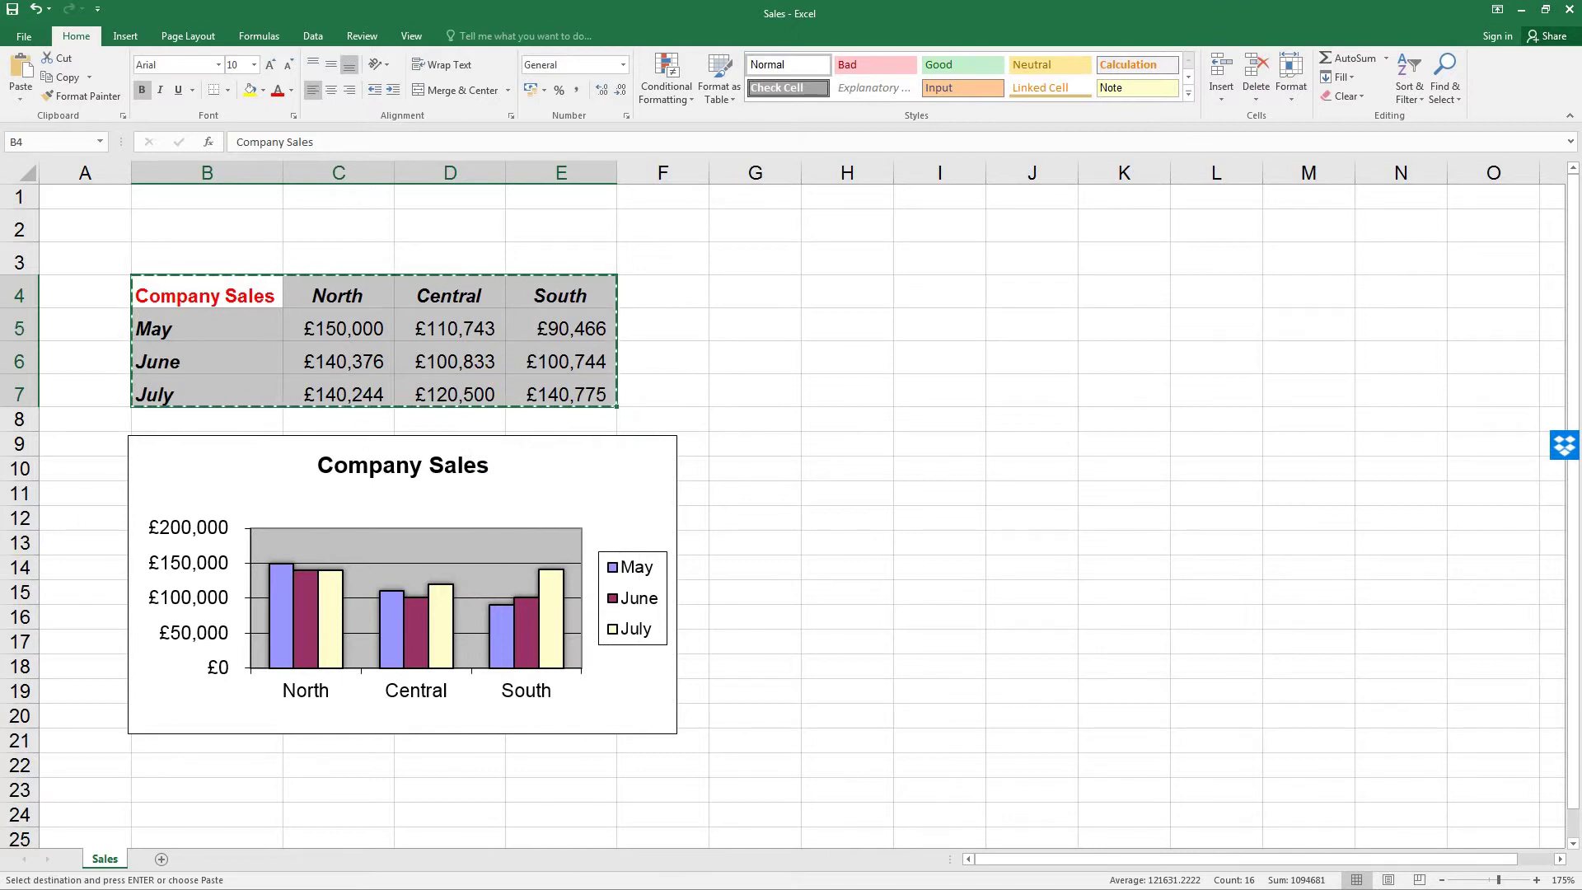
# - In the Word document, paste the table between the two sentences as a linked Microsoft Excel Worksheet Object
pyautogui.hotkey('alt', 'Tab')
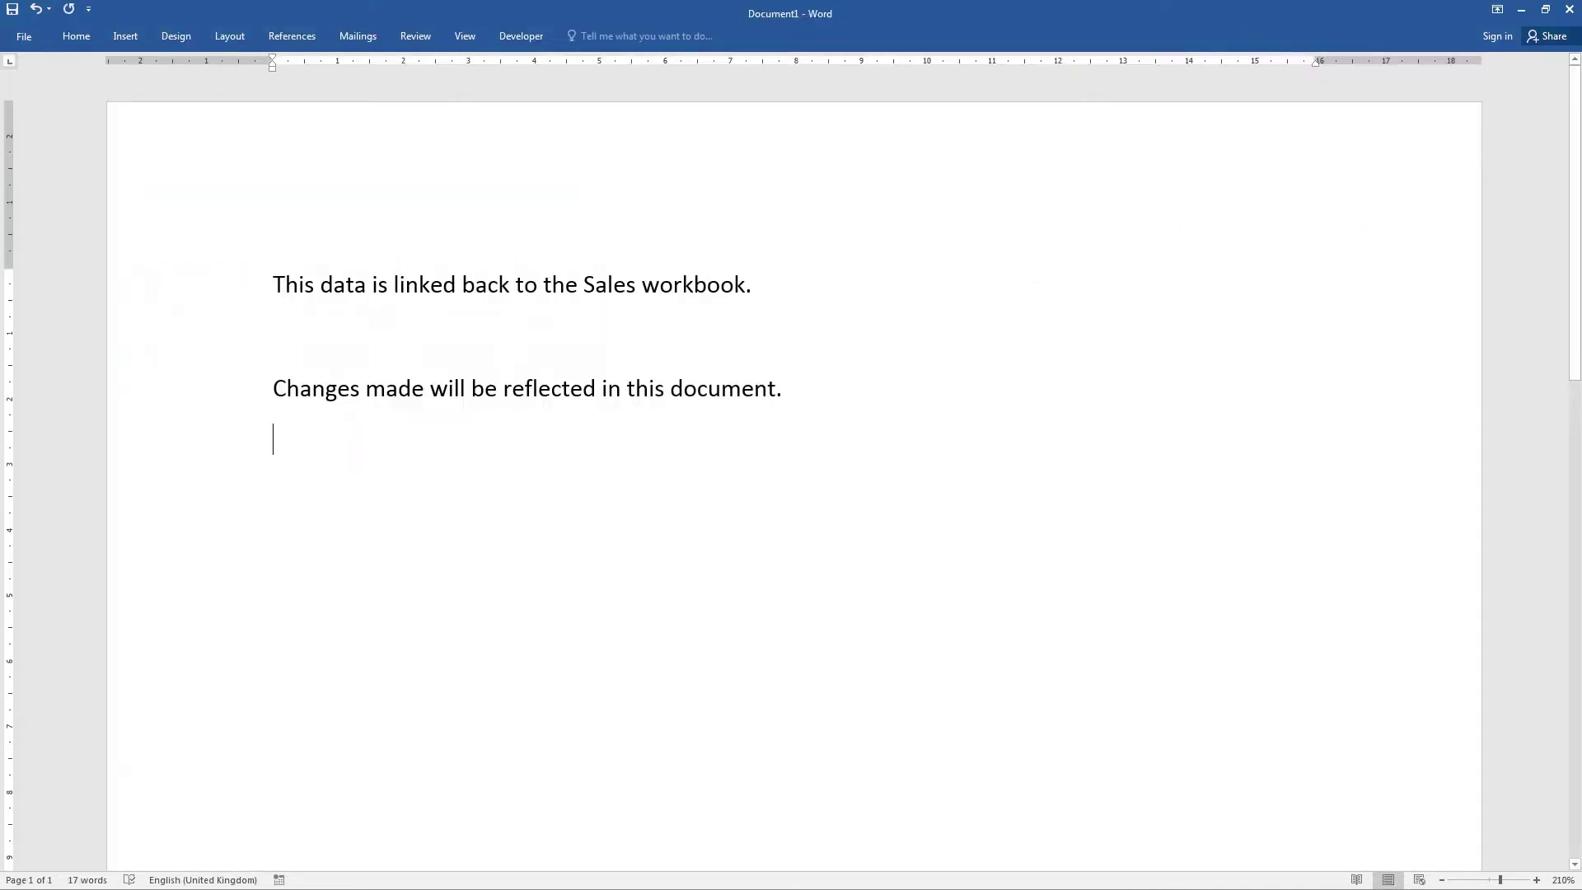
pyautogui.click(288, 332)
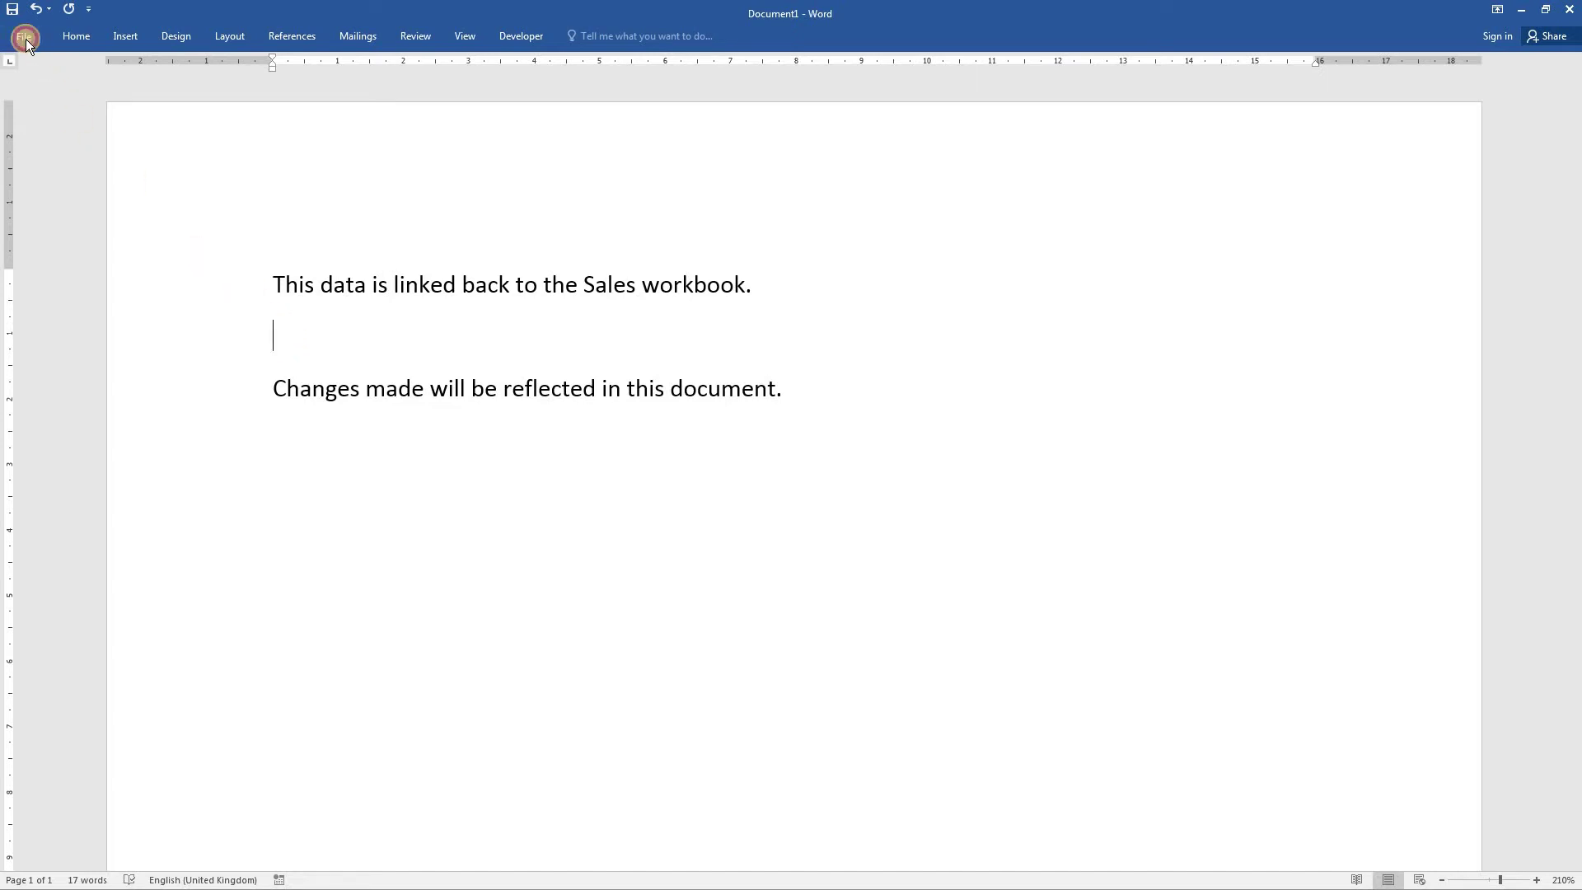
pyautogui.click(81, 36)
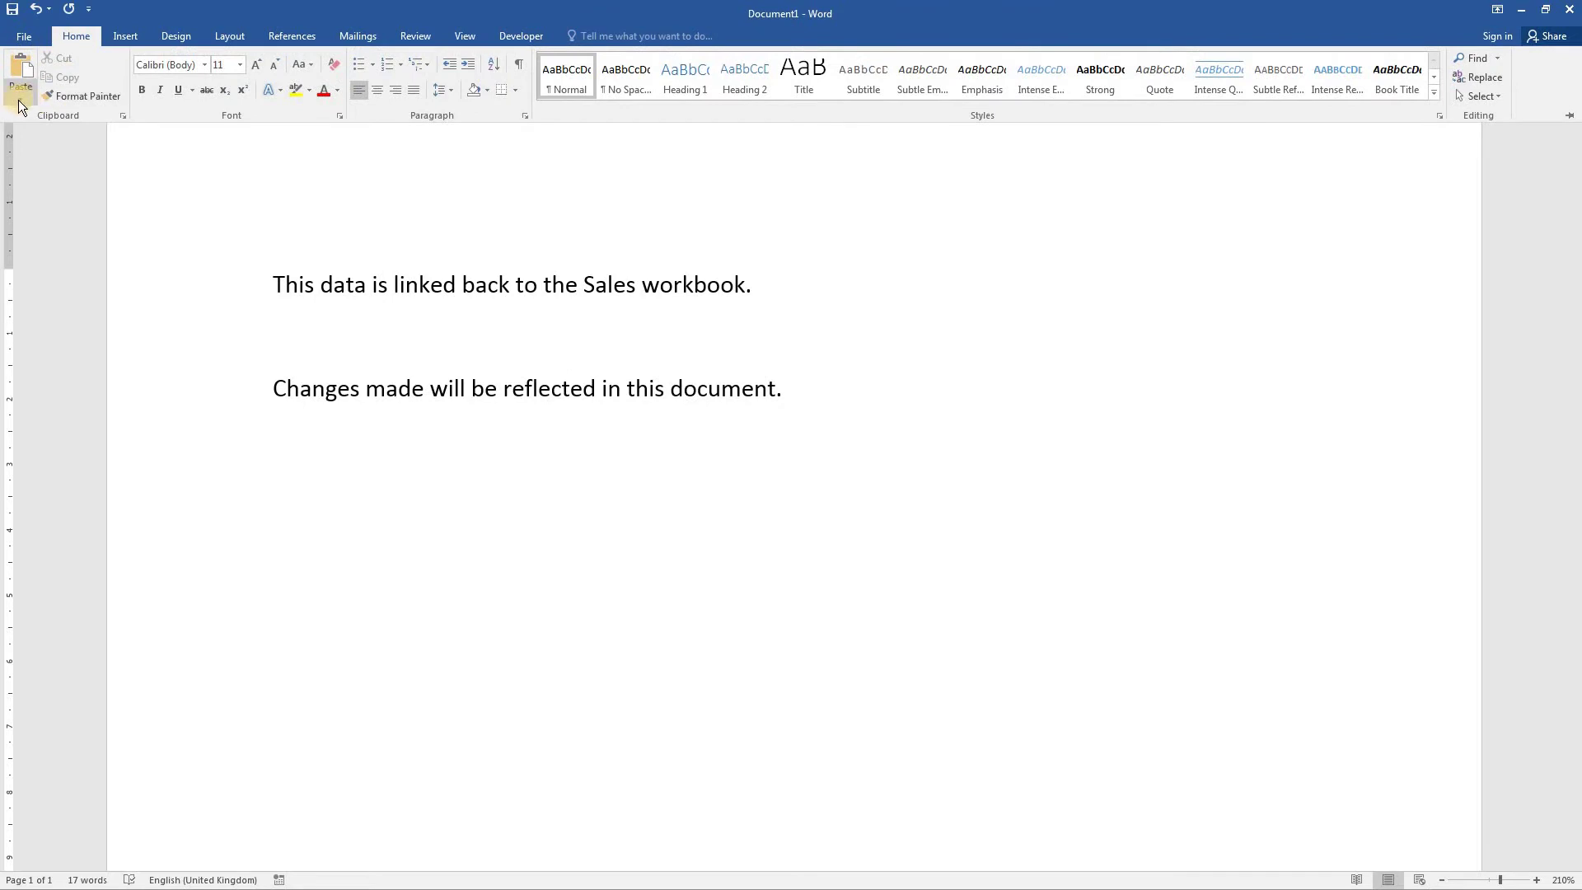
pyautogui.click(19, 101)
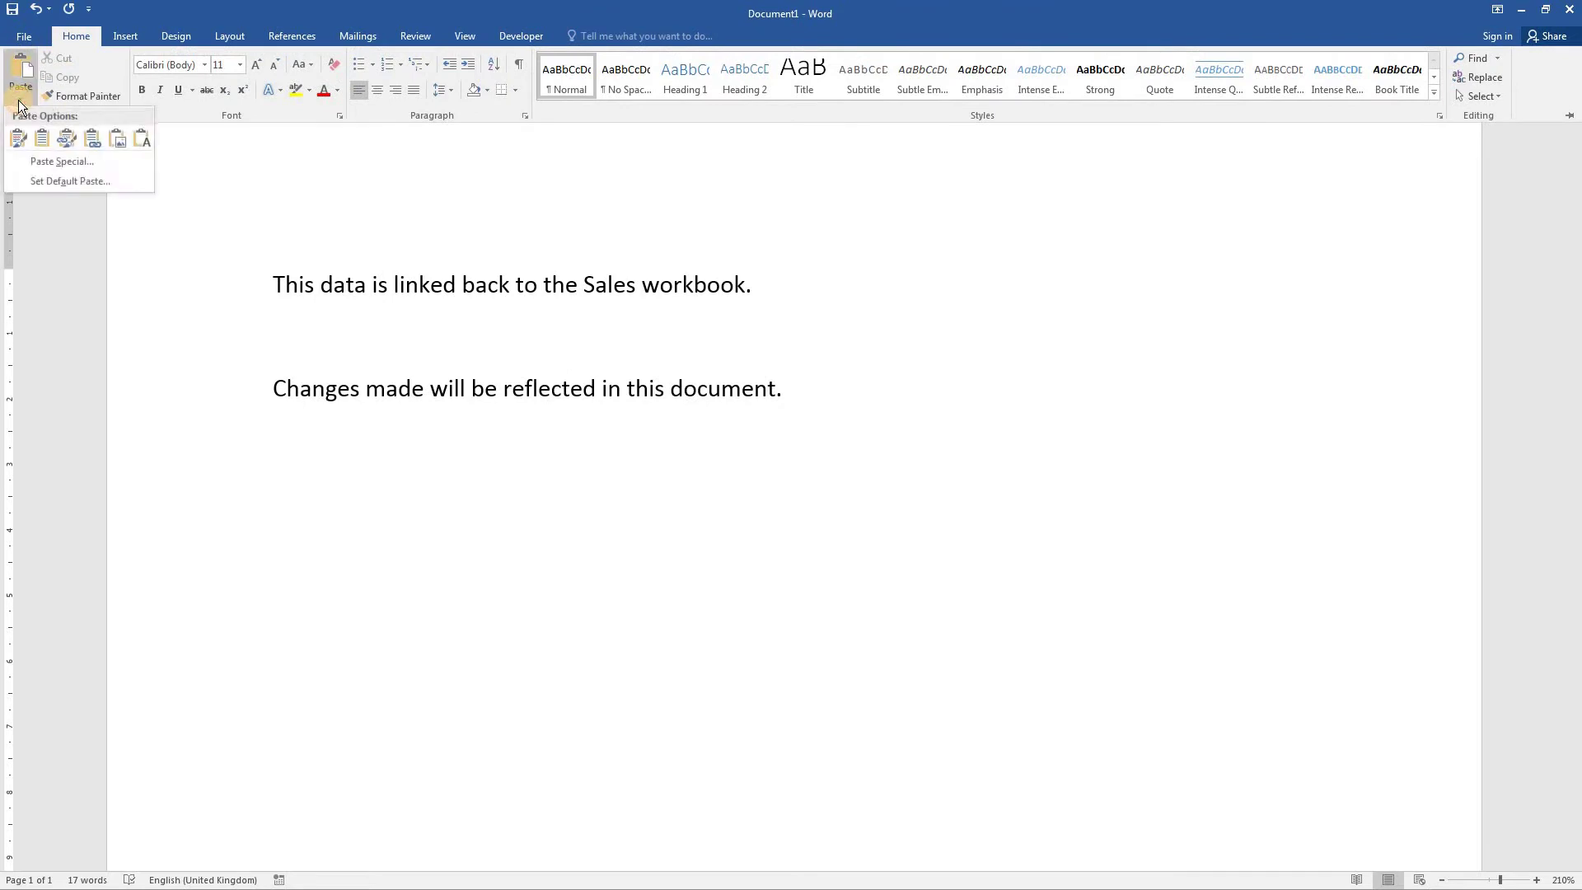
pyautogui.click(52, 161)
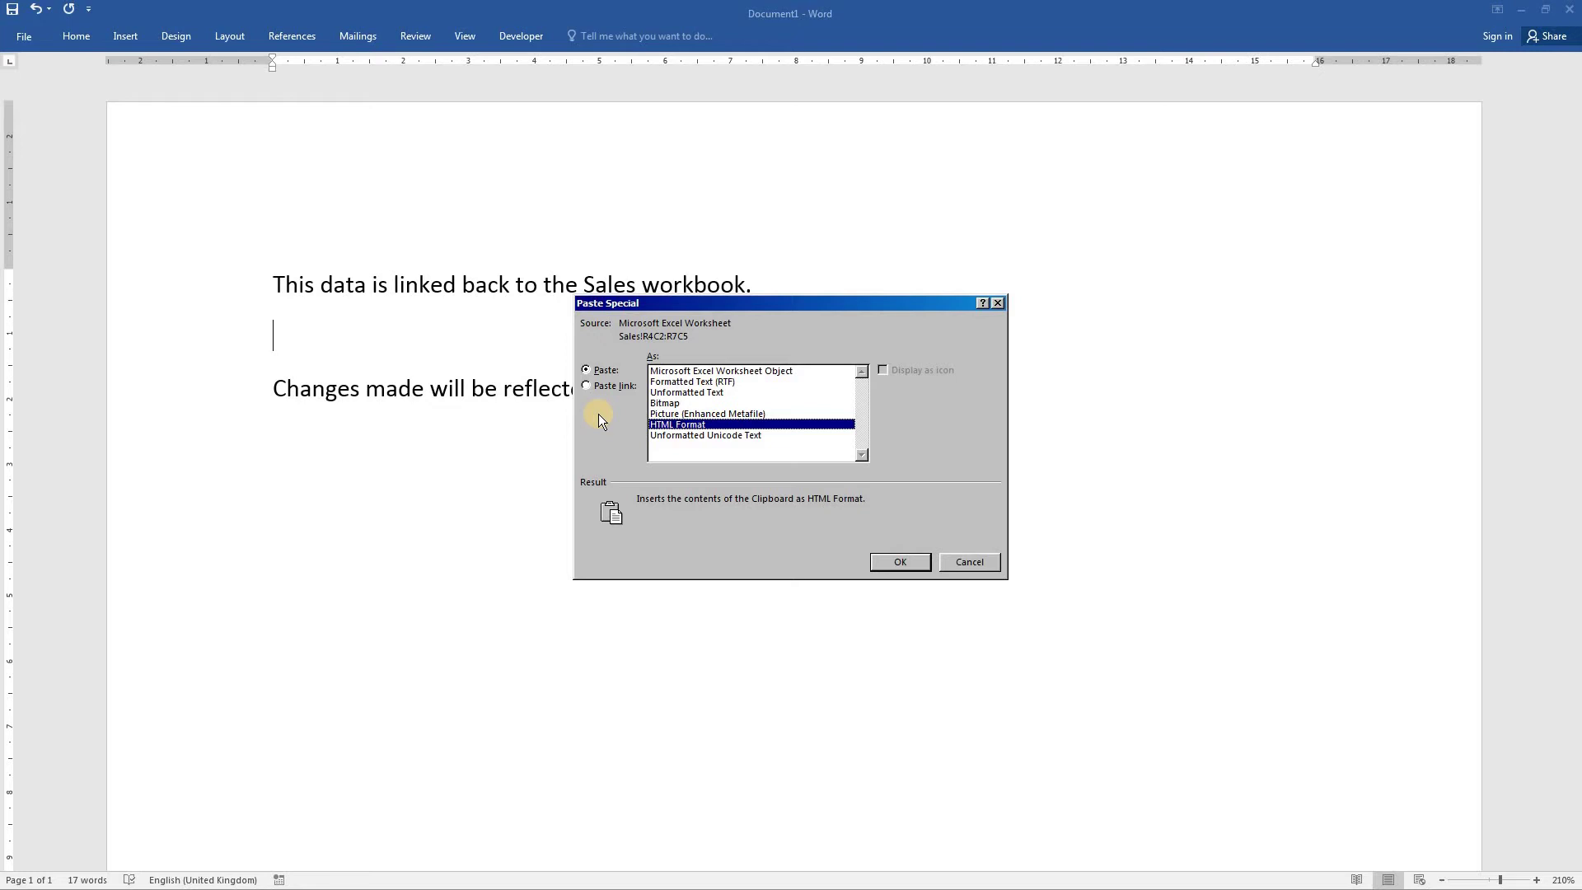
pyautogui.click(748, 371)
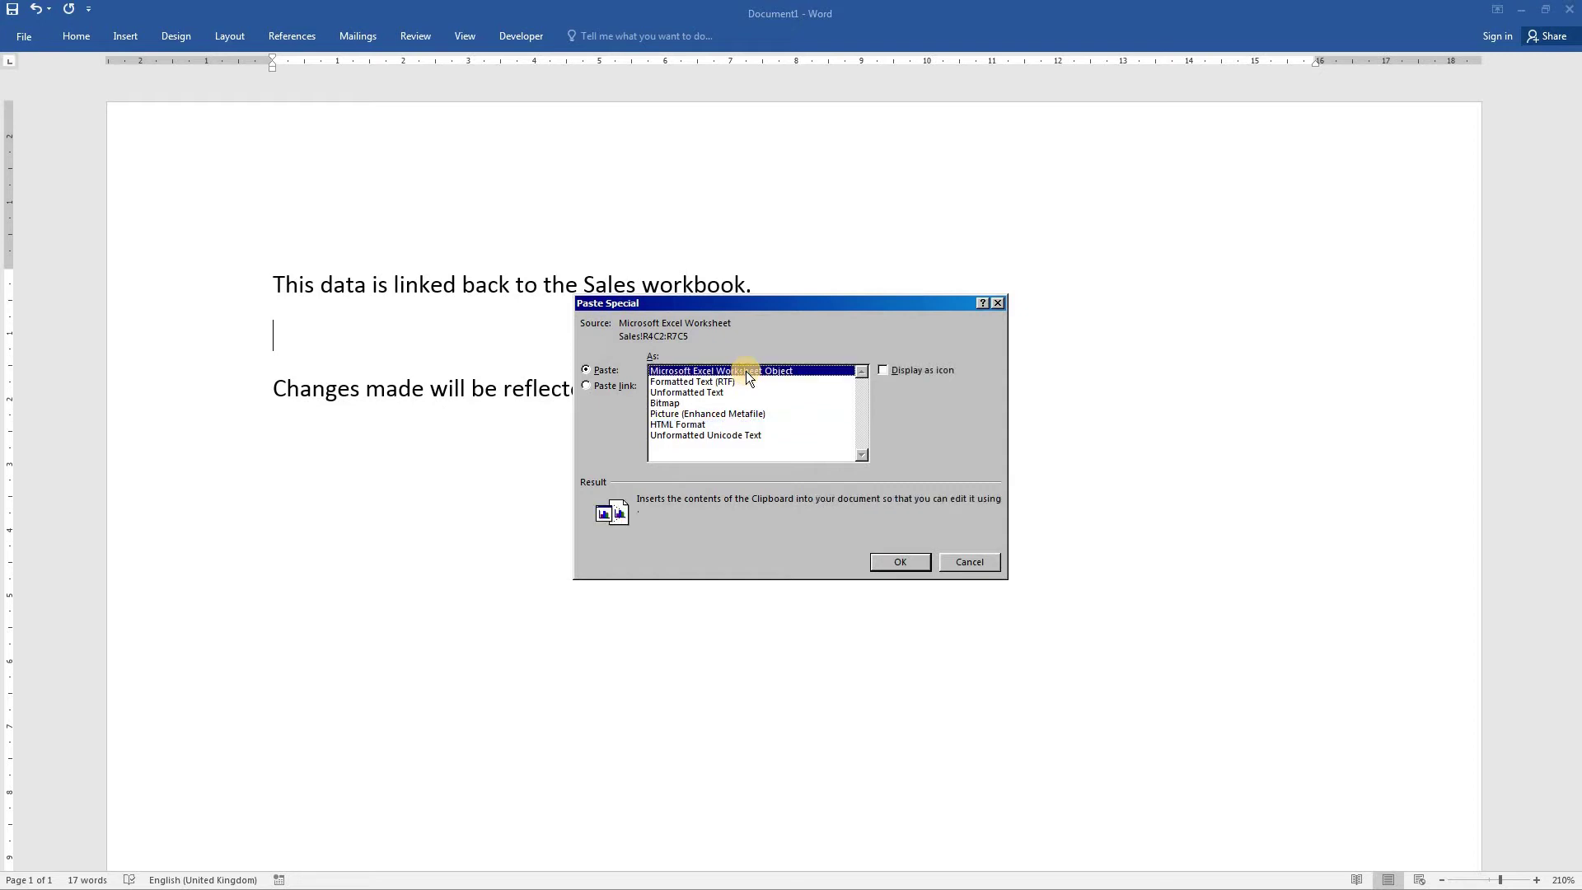
pyautogui.click(586, 386)
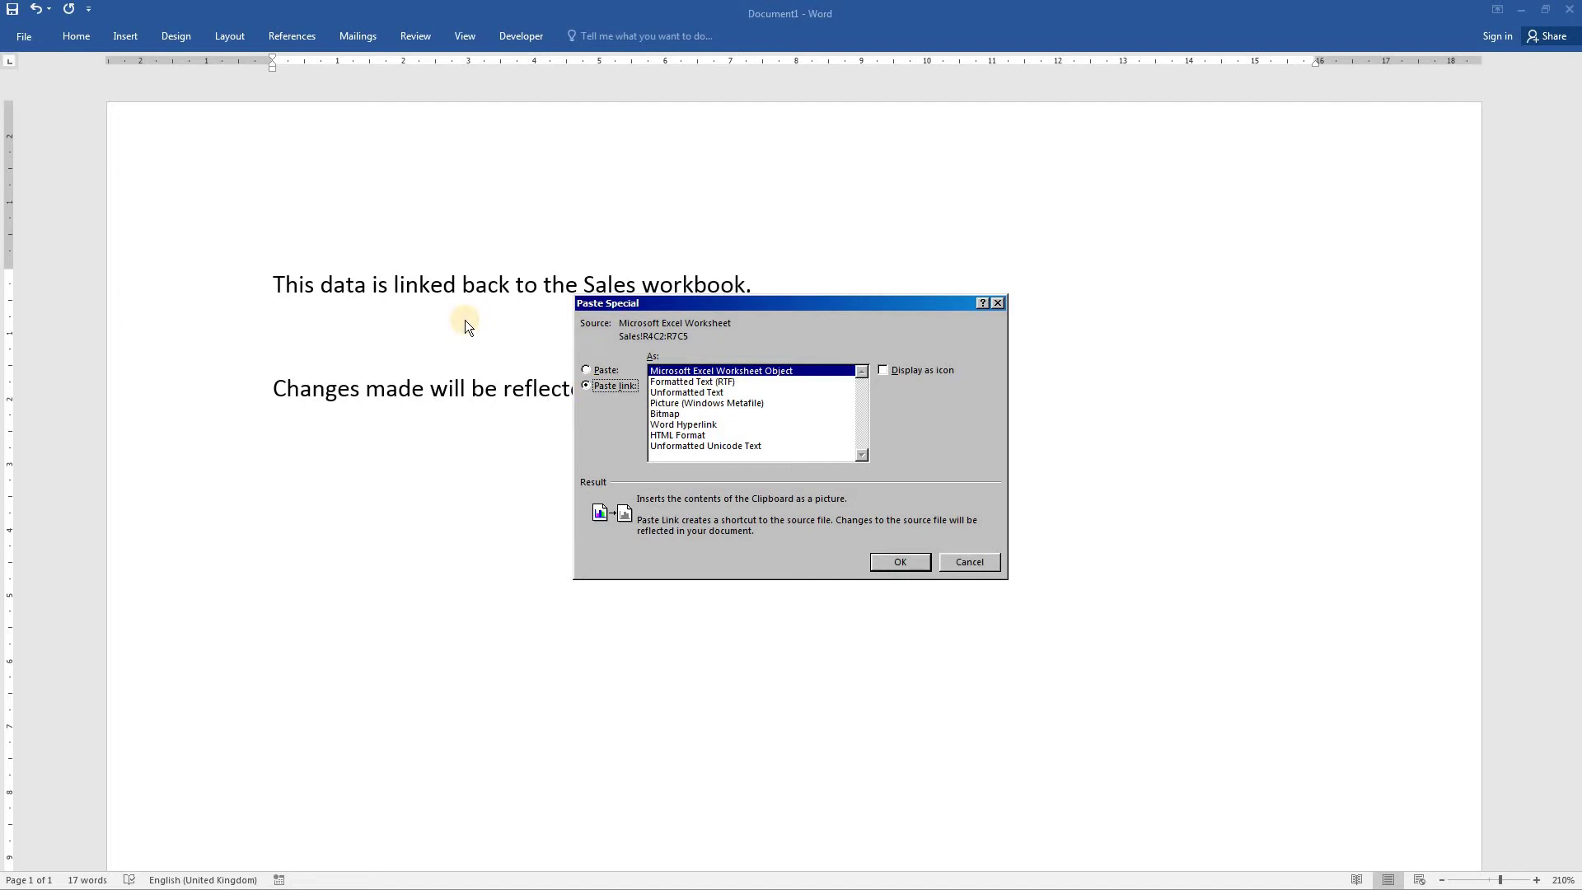
pyautogui.click(900, 564)
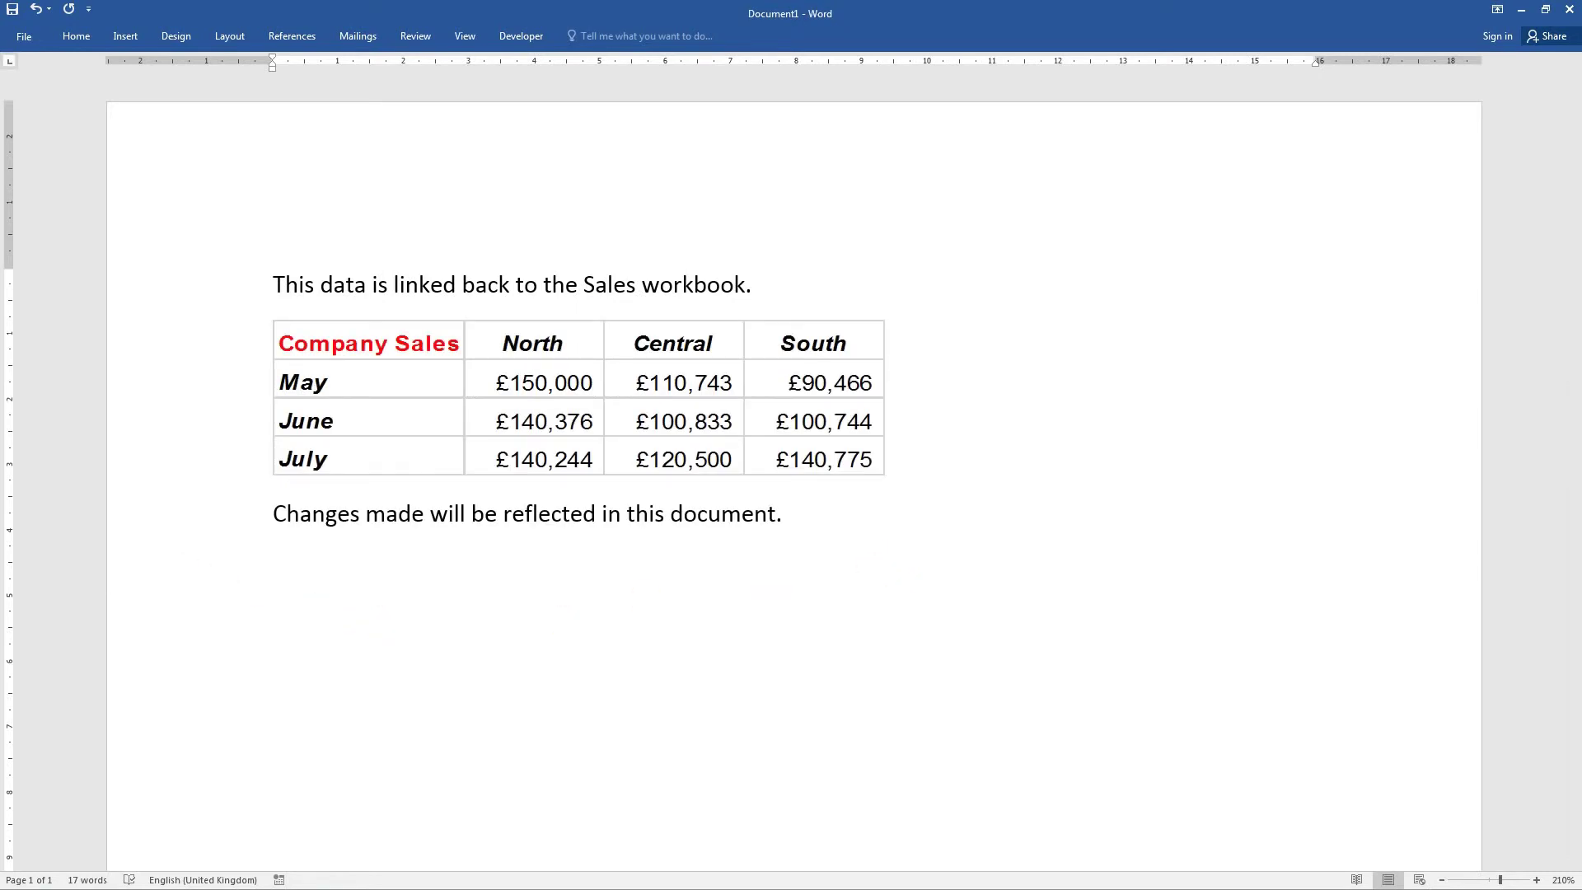
# - Switch back to the Sales workbook in Excel and copy the whole Company Sales chart
pyautogui.hotkey('alt', 'Tab')
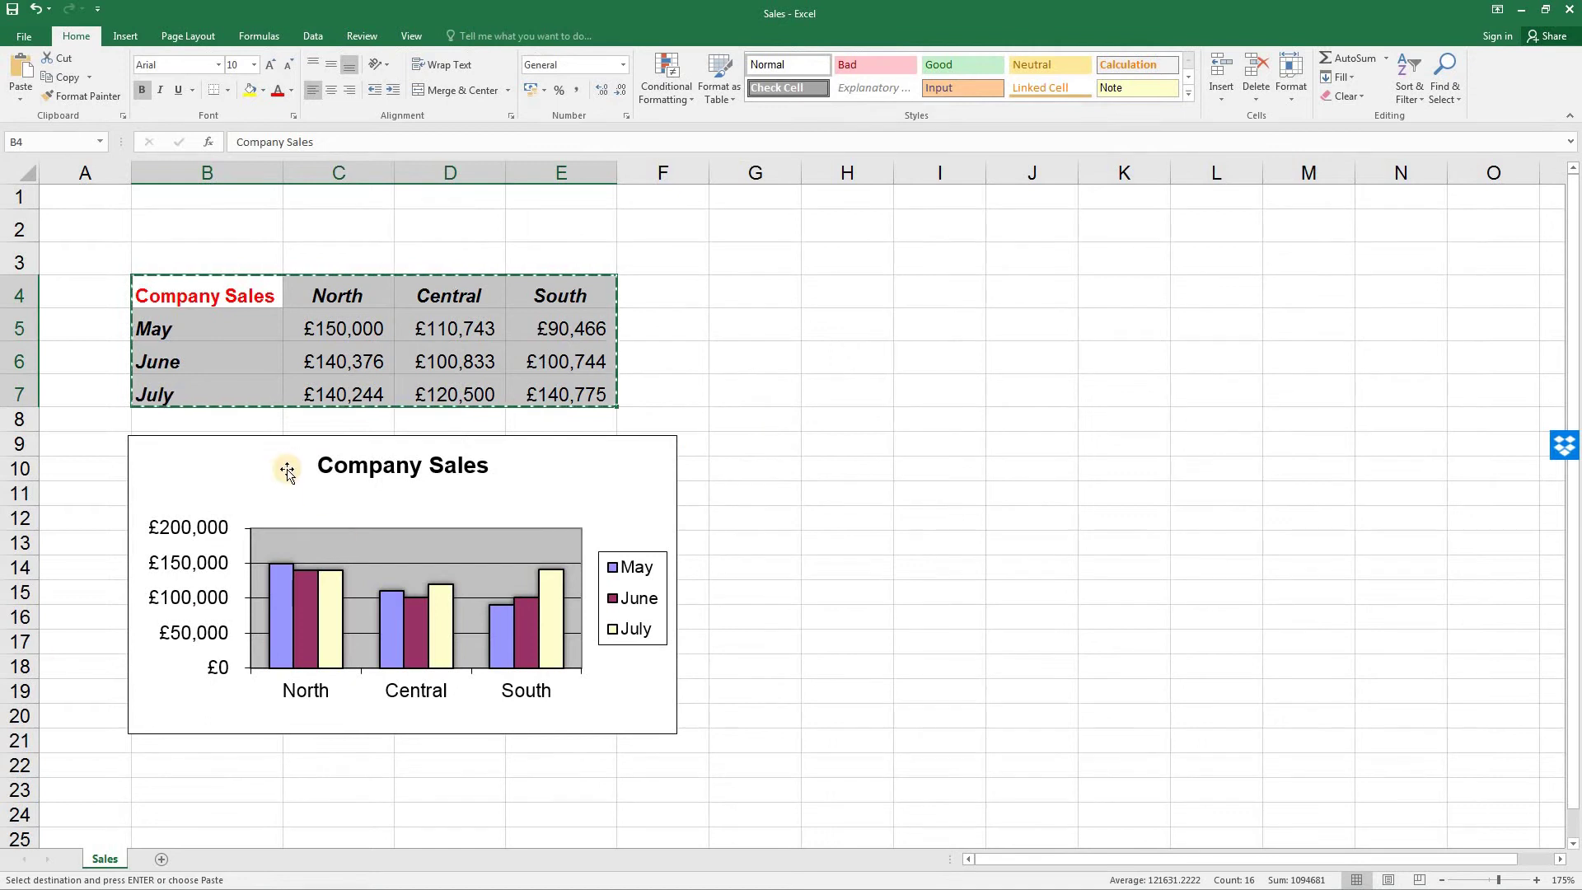
pyautogui.click(282, 472)
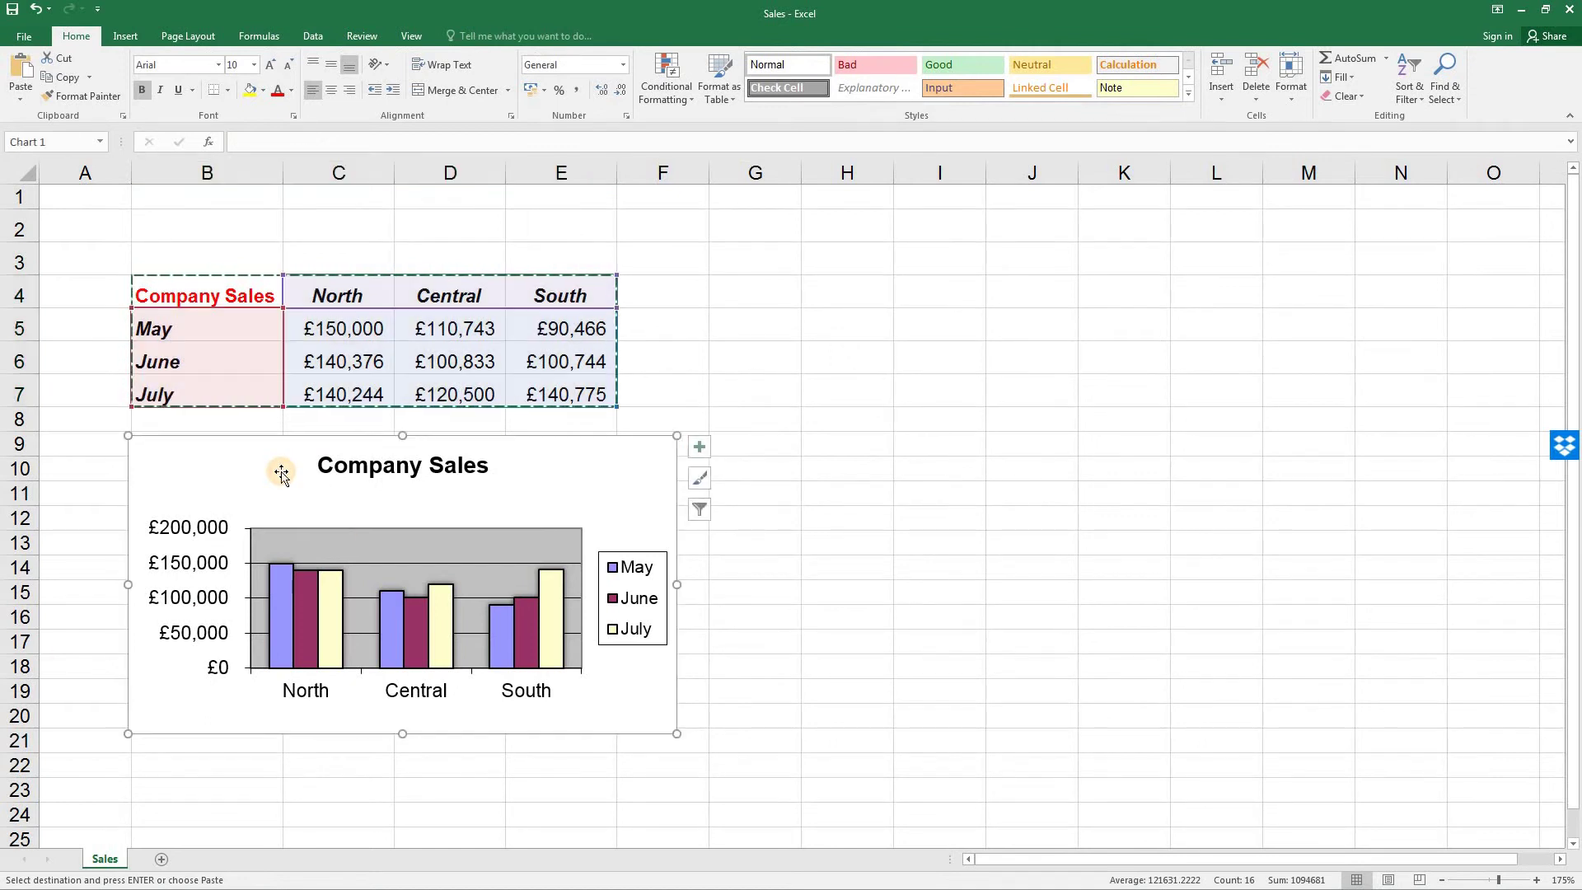
pyautogui.rightClick(281, 473)
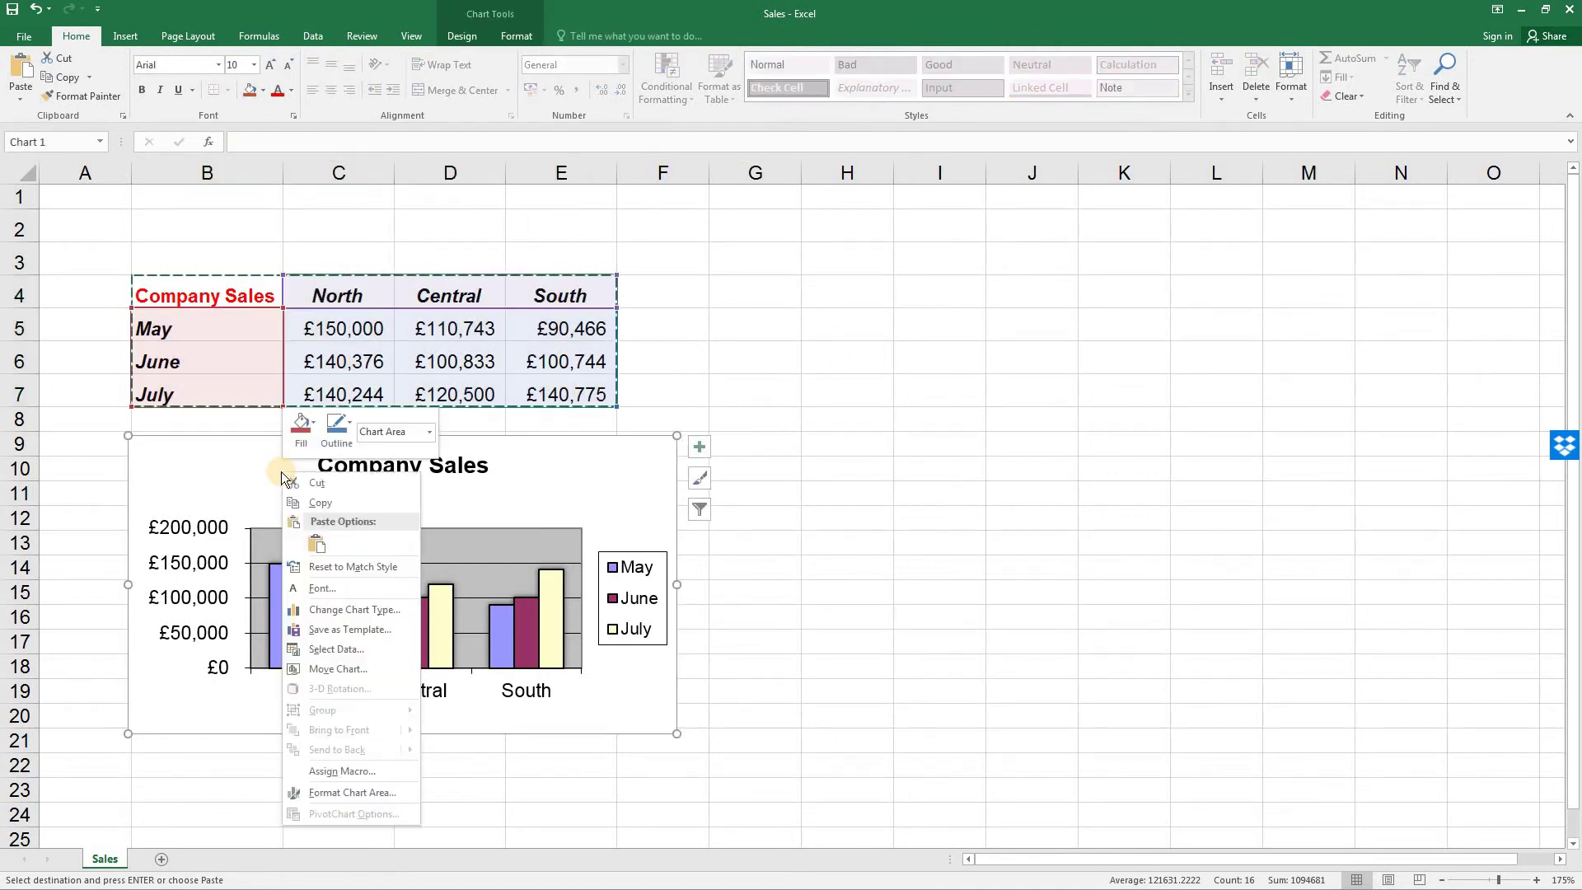
pyautogui.click(307, 501)
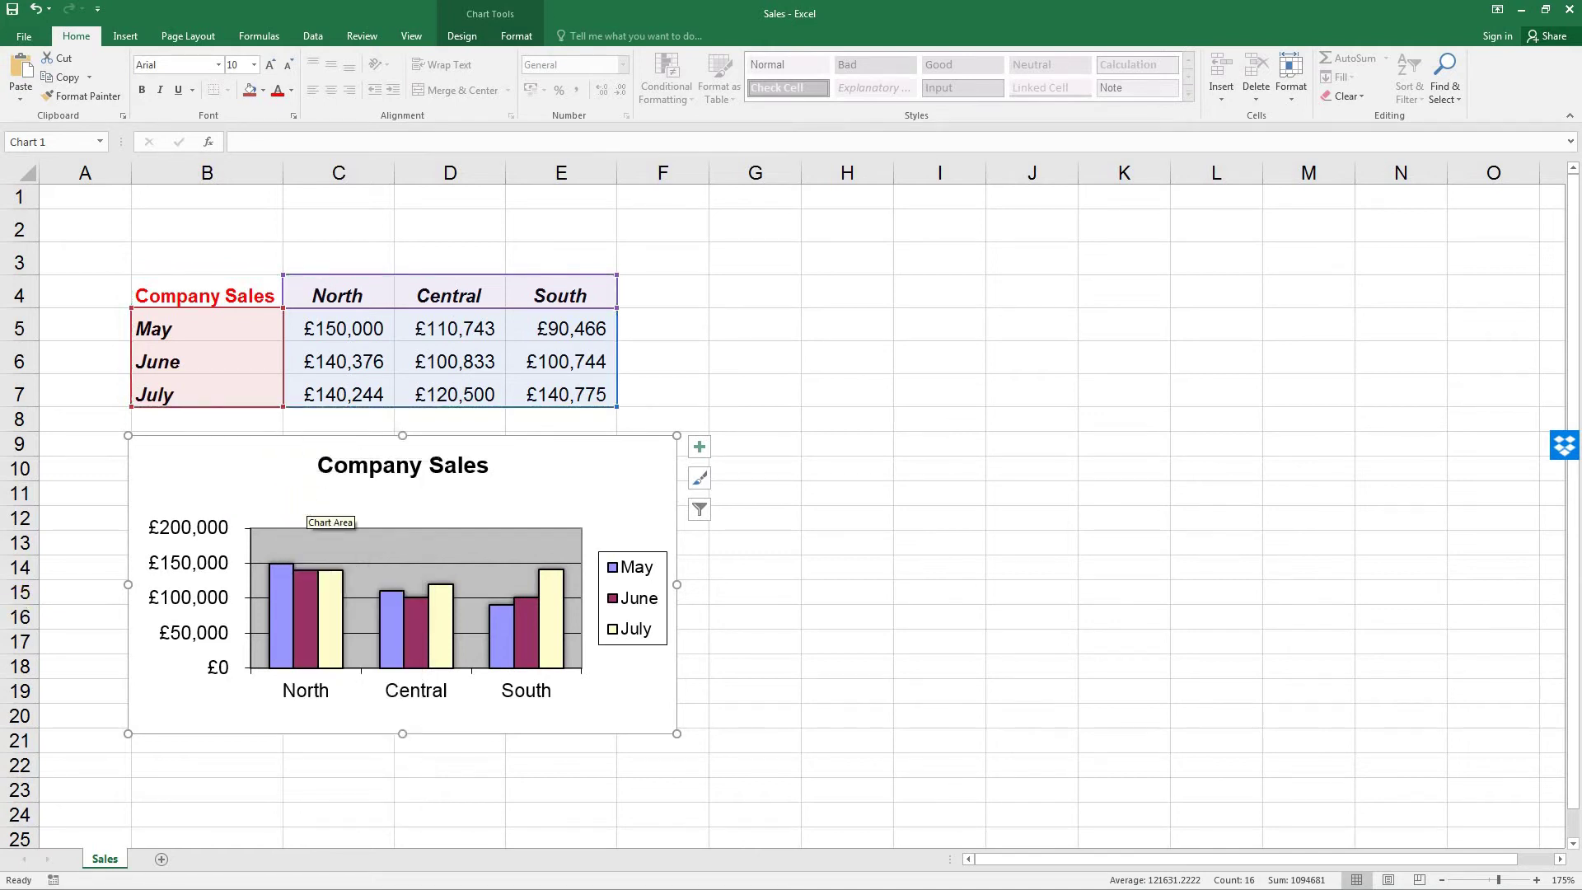
# - In the Word document, paste the chart below the last sentence as a linked Microsoft Excel Chart Object
pyautogui.hotkey('alt', 'Tab')
pyautogui.click(307, 567)
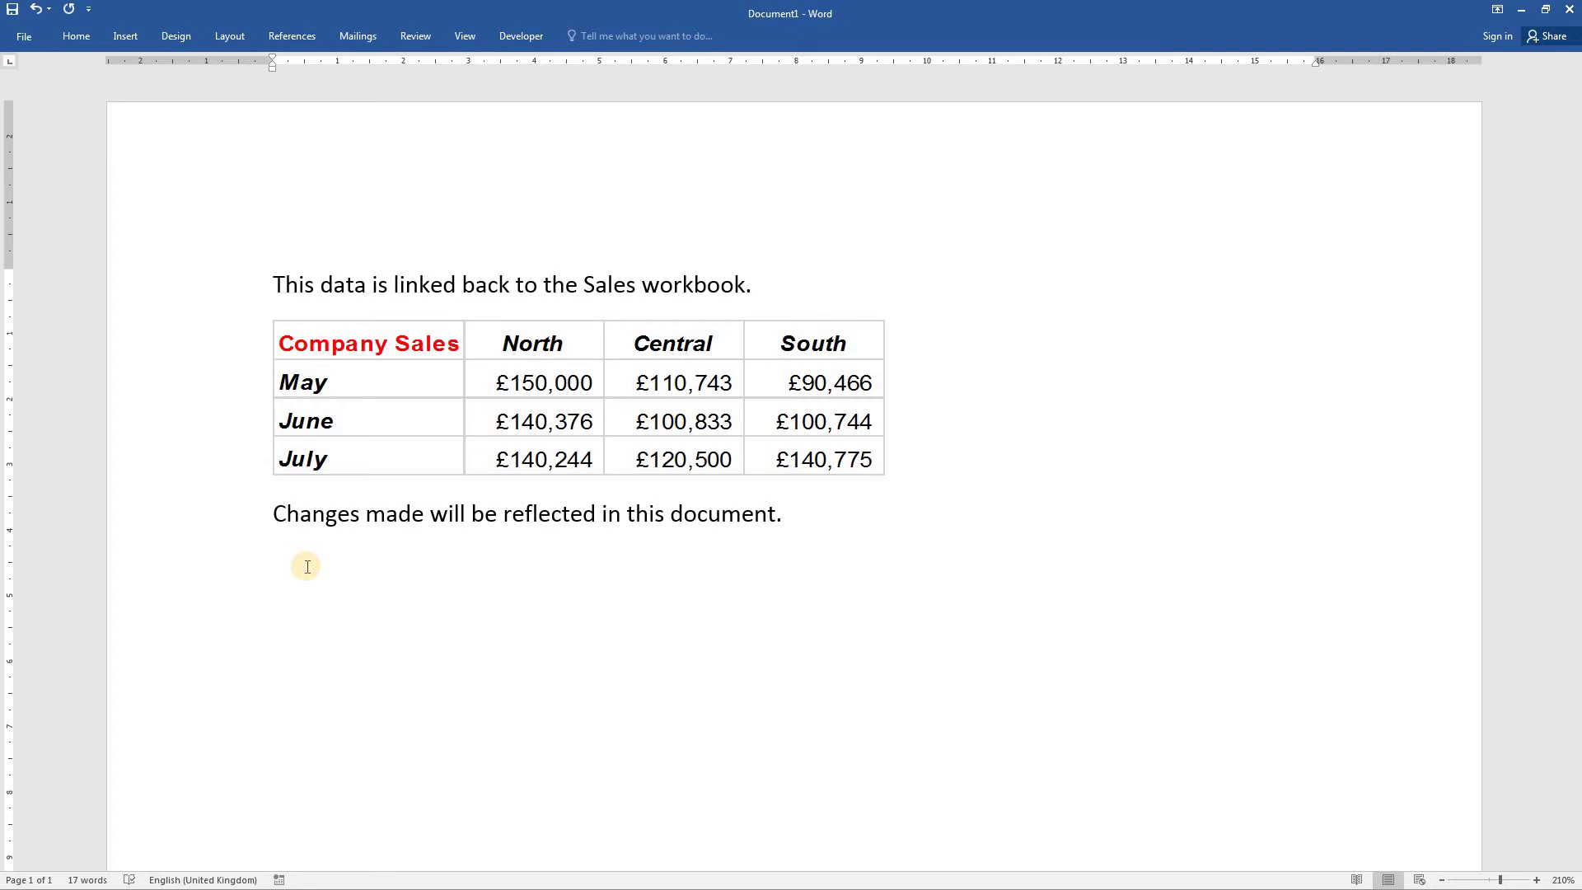
pyautogui.click(86, 40)
pyautogui.click(19, 103)
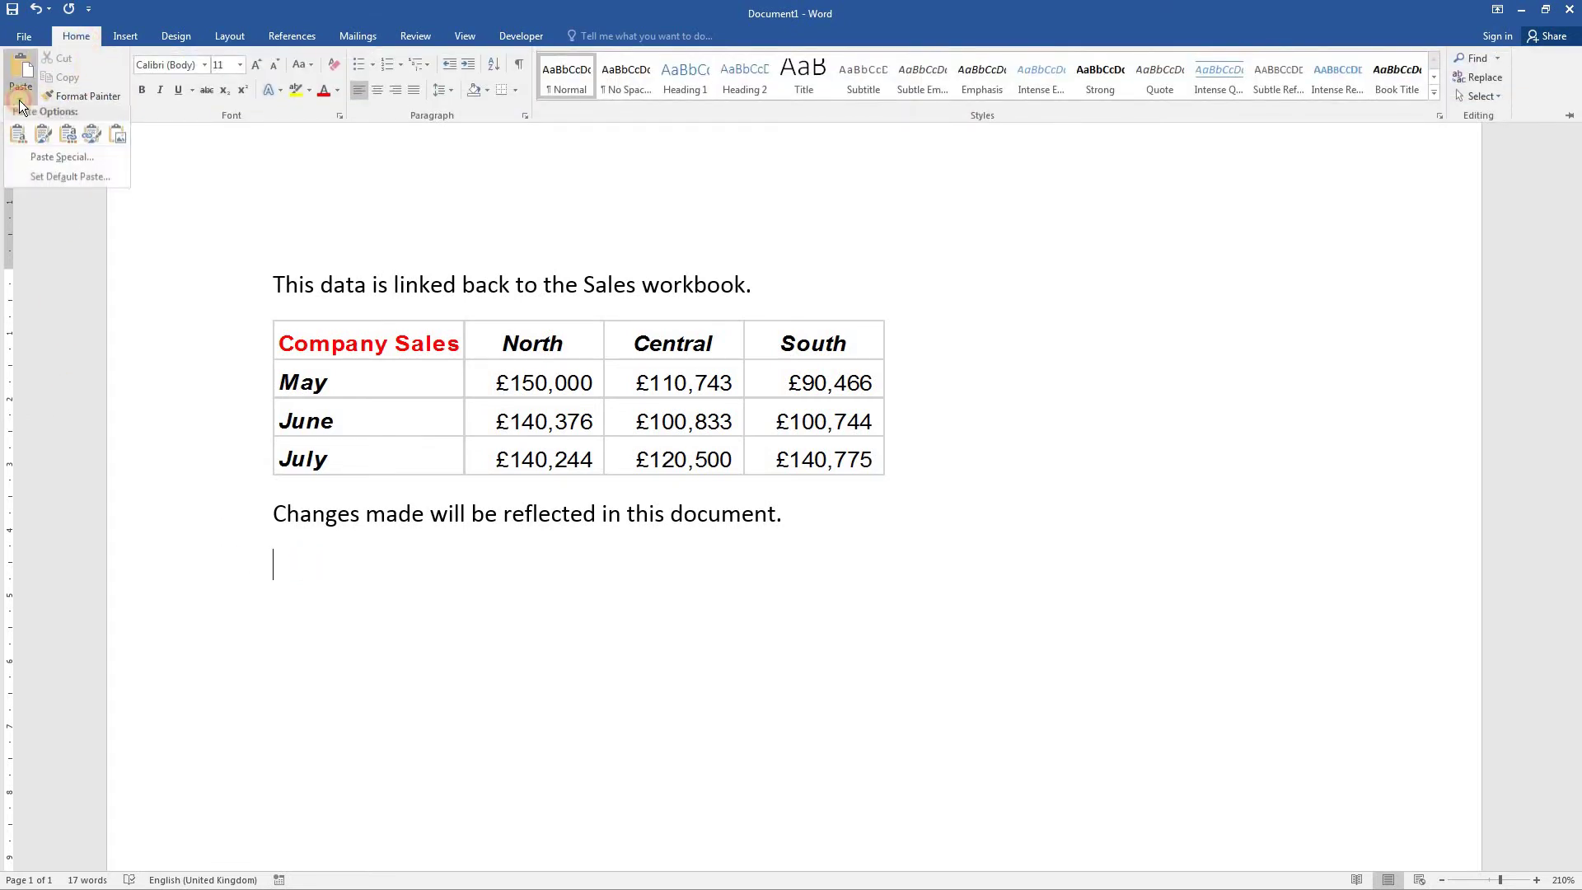
pyautogui.click(68, 162)
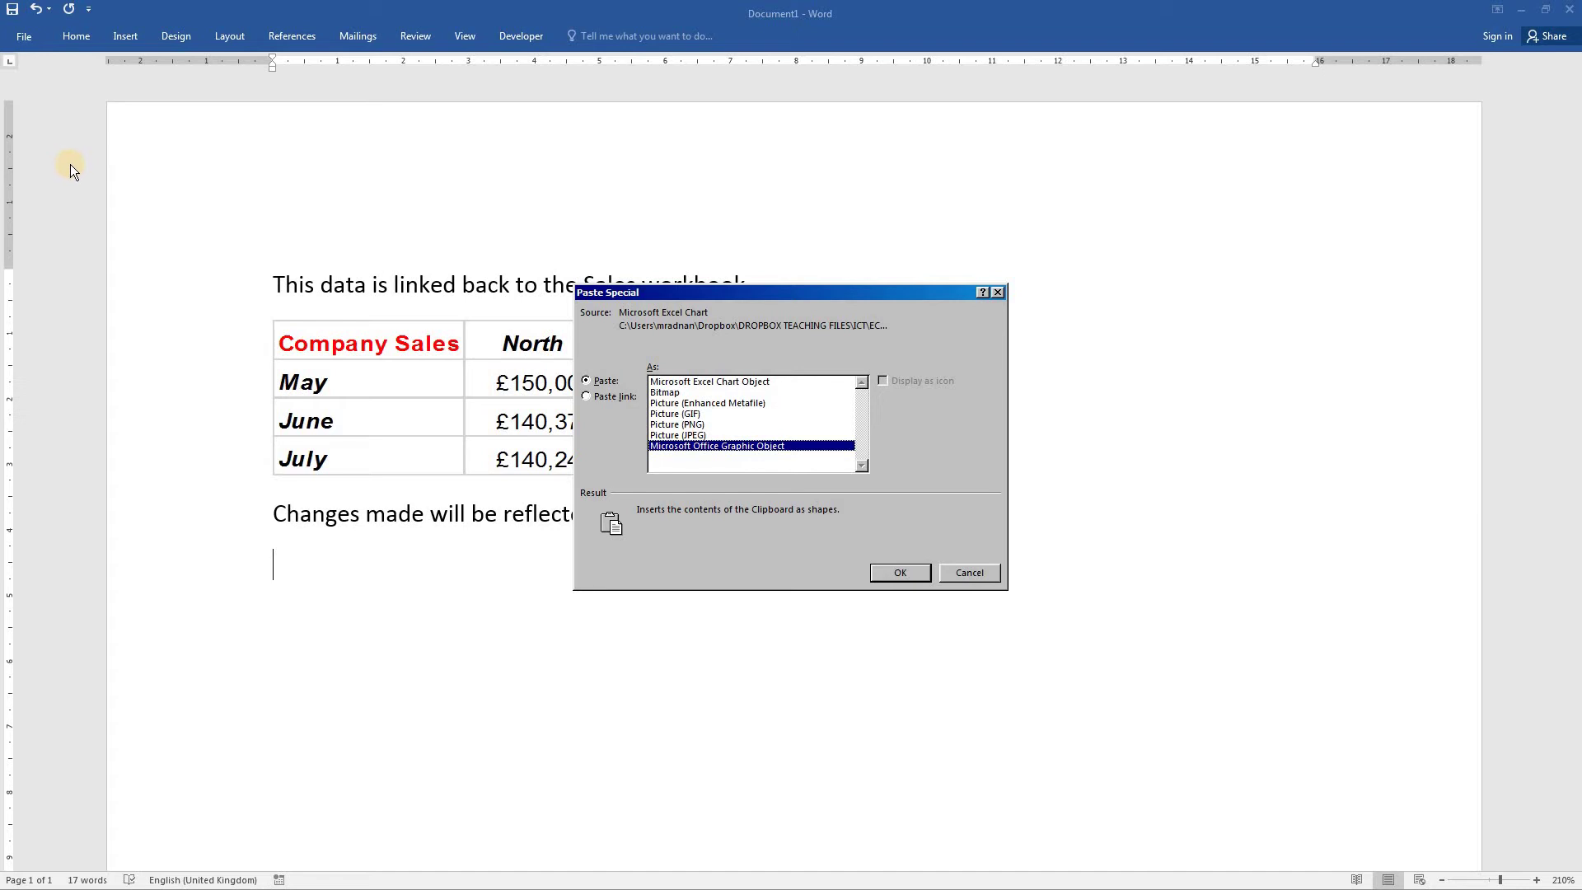
pyautogui.click(684, 383)
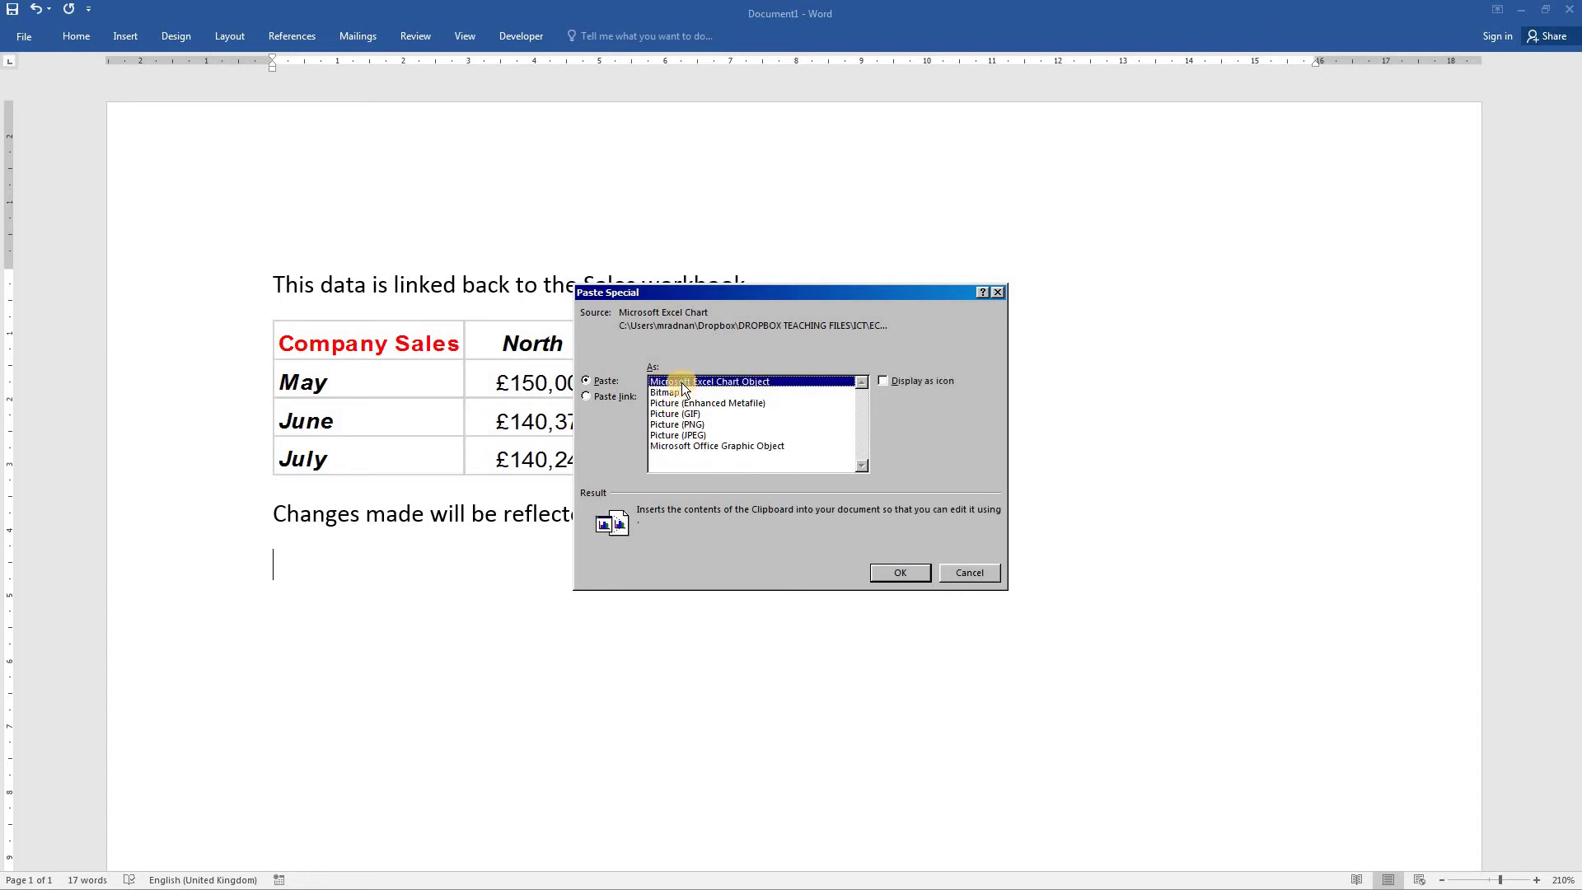
pyautogui.click(586, 397)
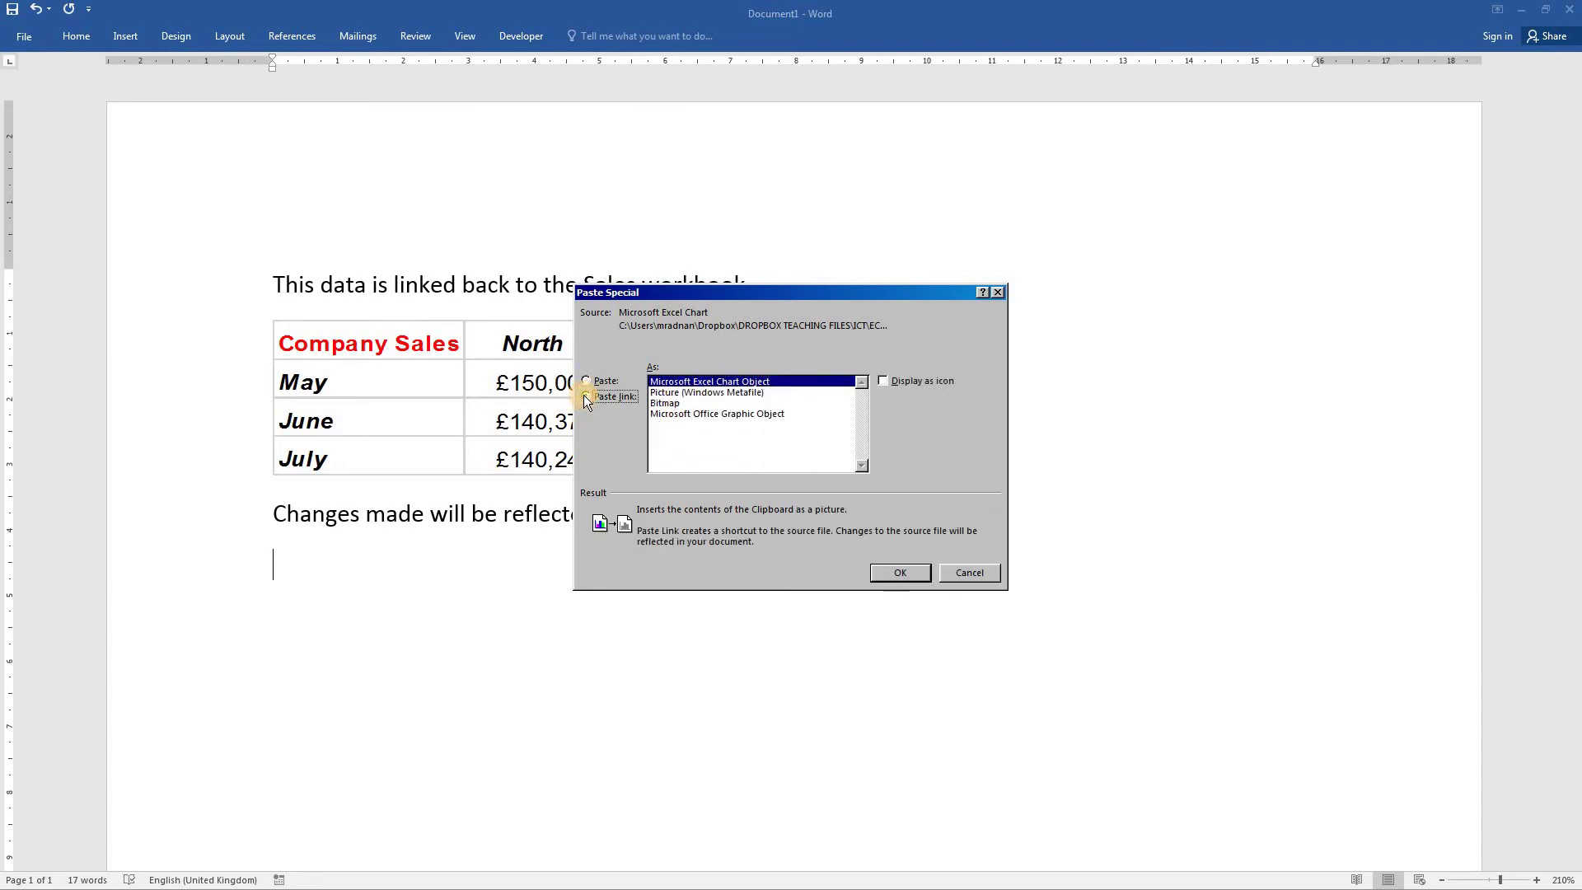
pyautogui.click(901, 573)
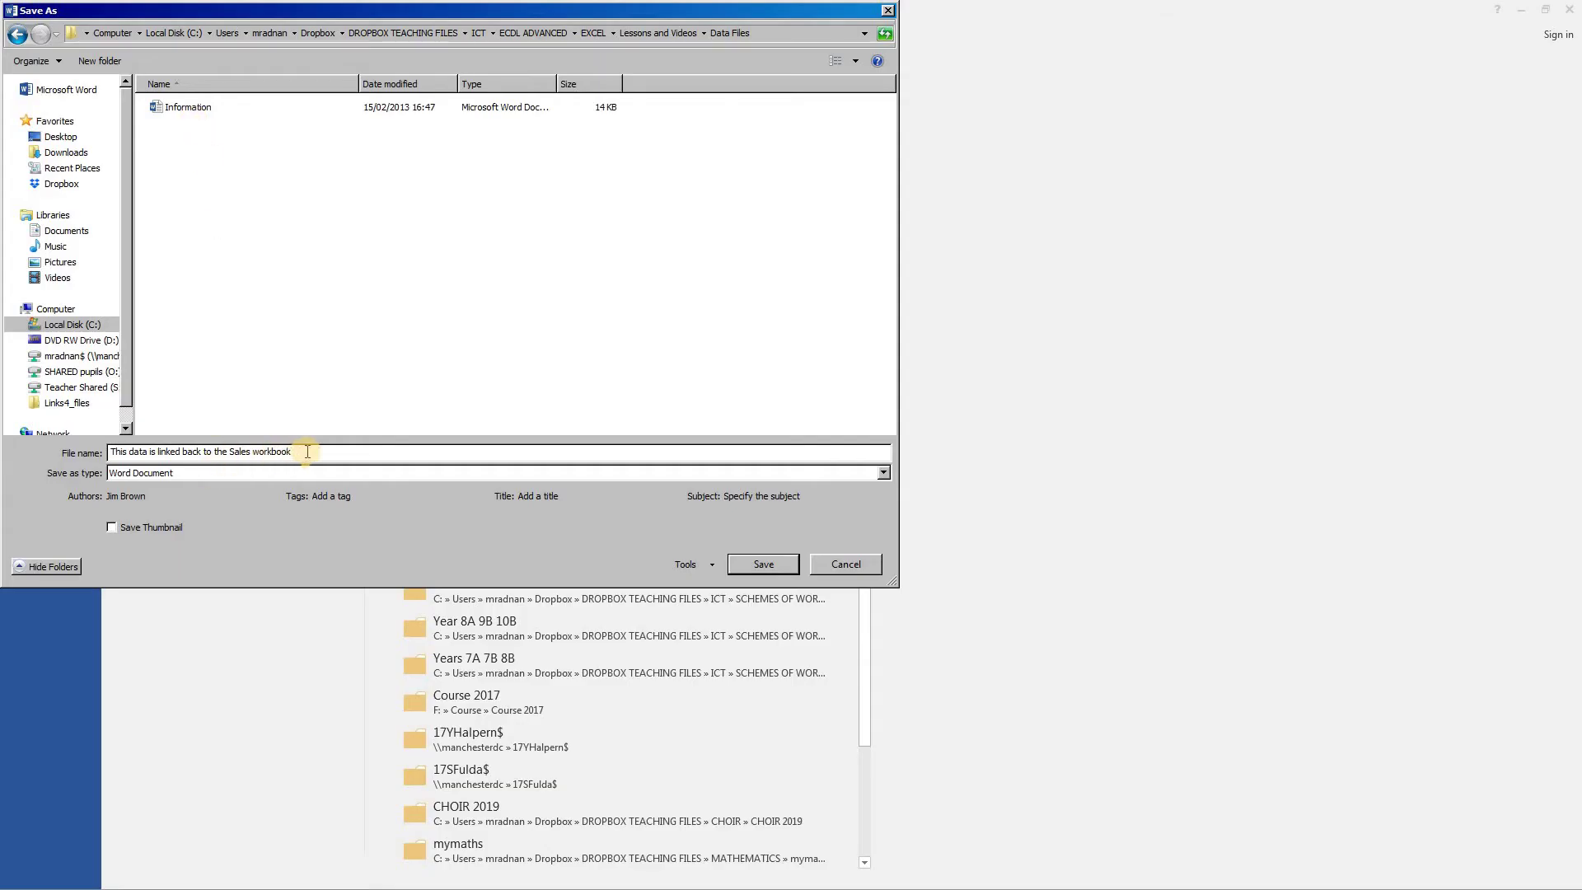
# - Save the Word document as Linked in the Data Files folder and close it
pyautogui.moveTo(306, 452); pyautogui.dragTo(65, 452)
pyautogui.write('Lin')
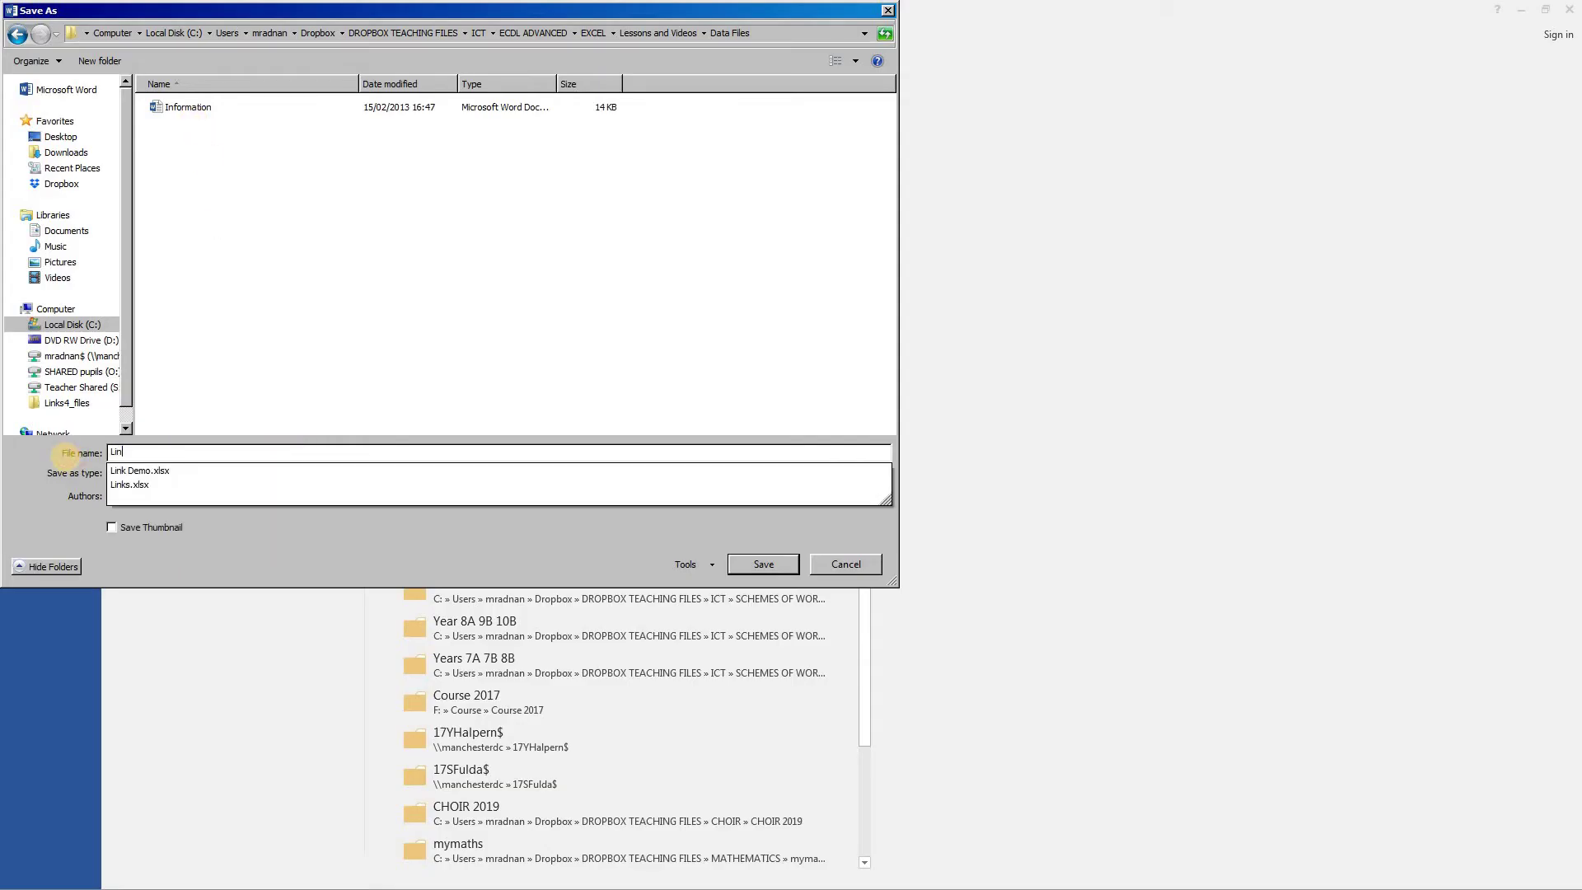
pyautogui.write('ked')
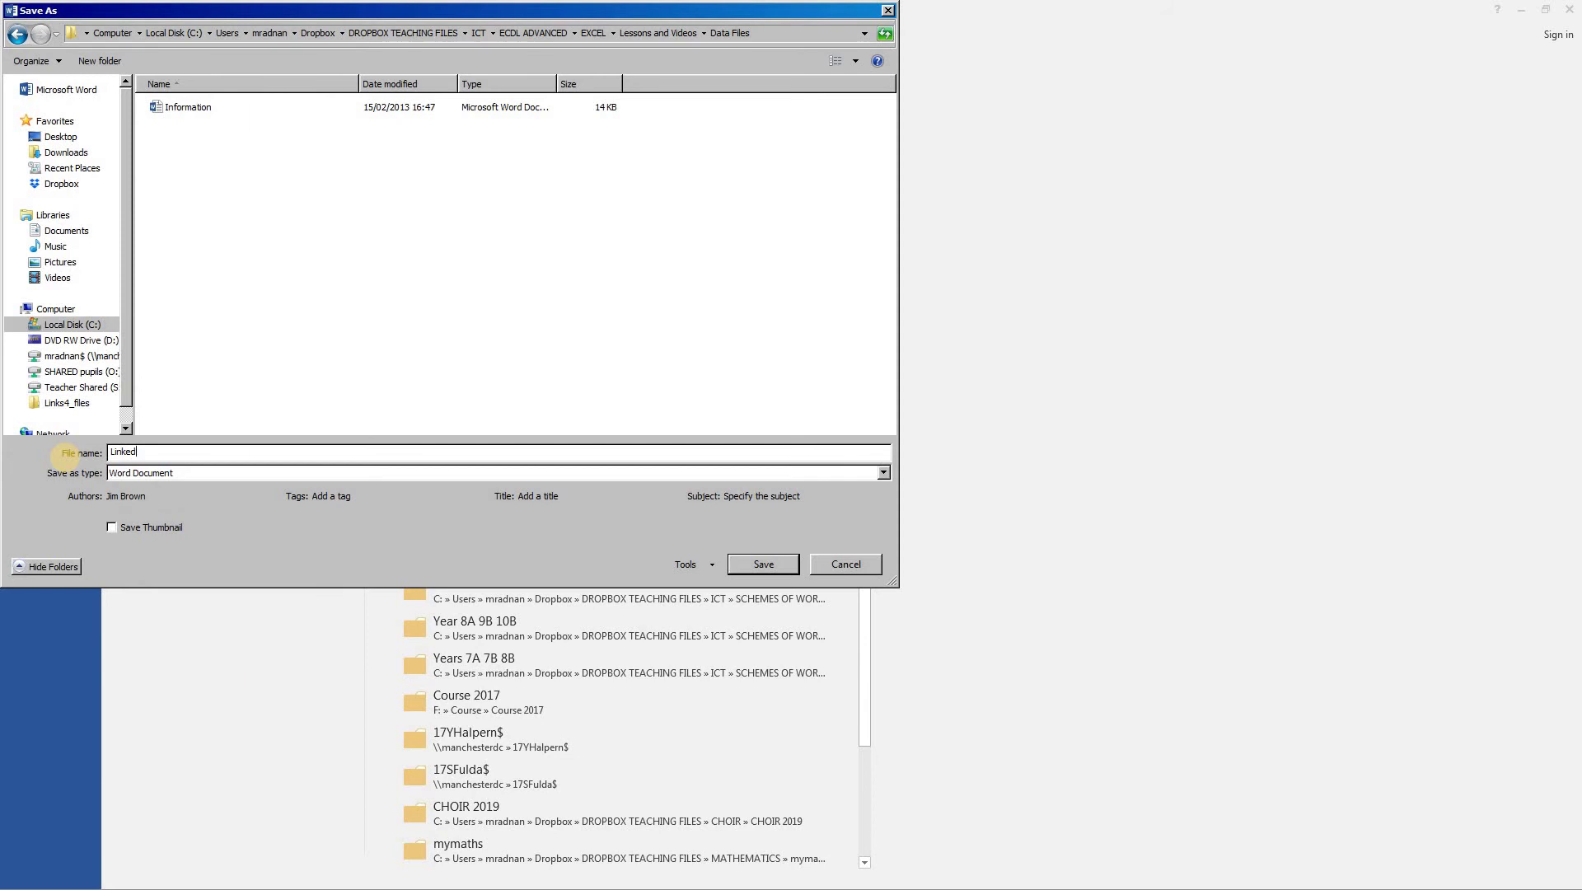
pyautogui.press('Return')
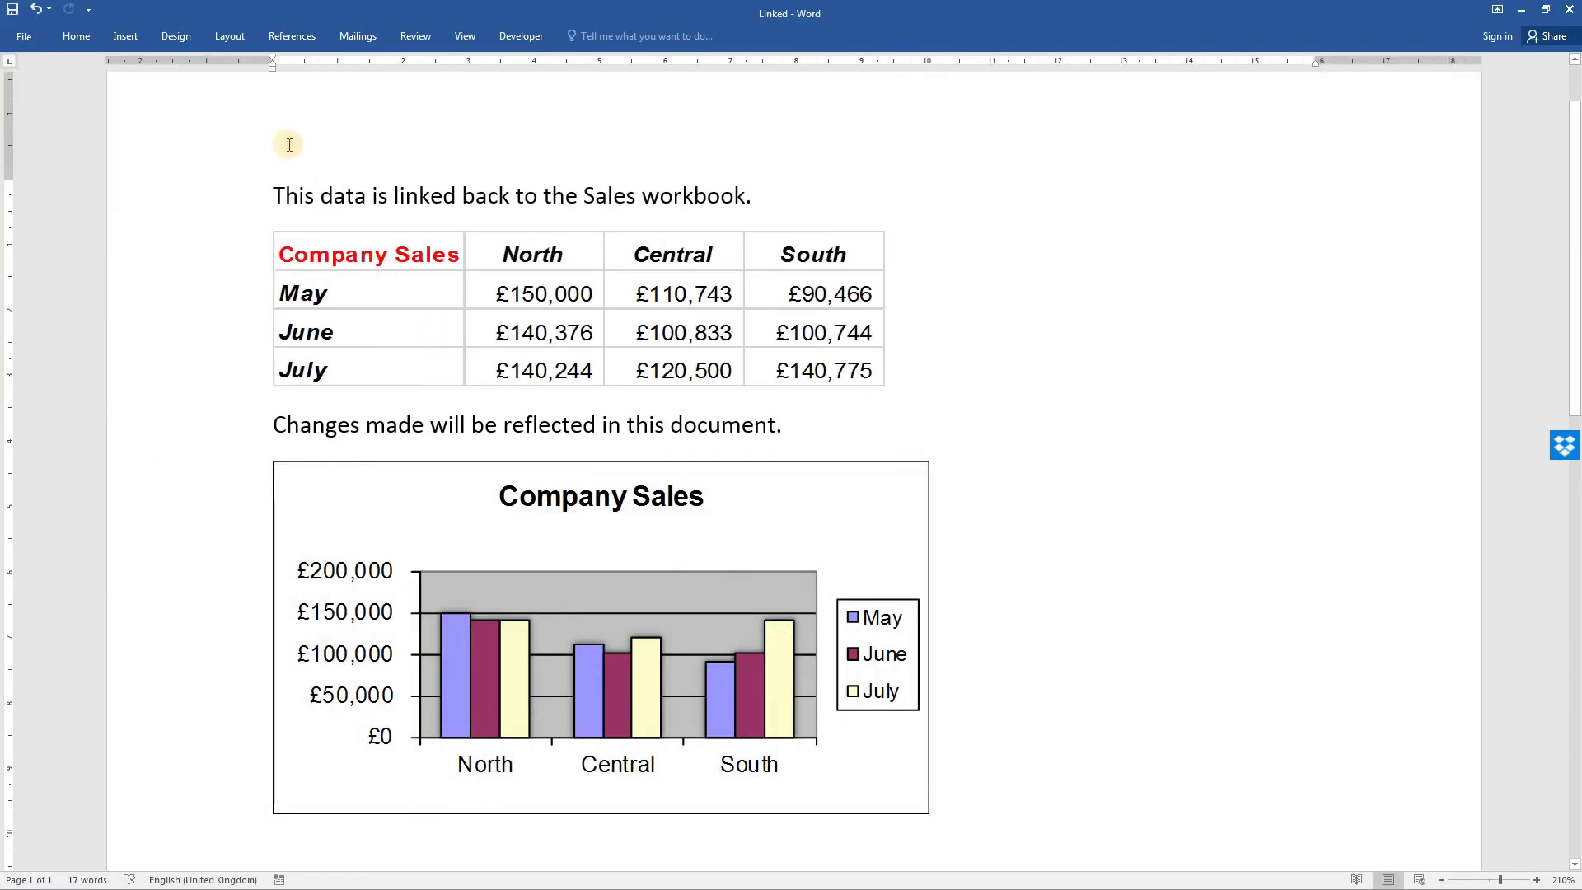
pyautogui.click(22, 41)
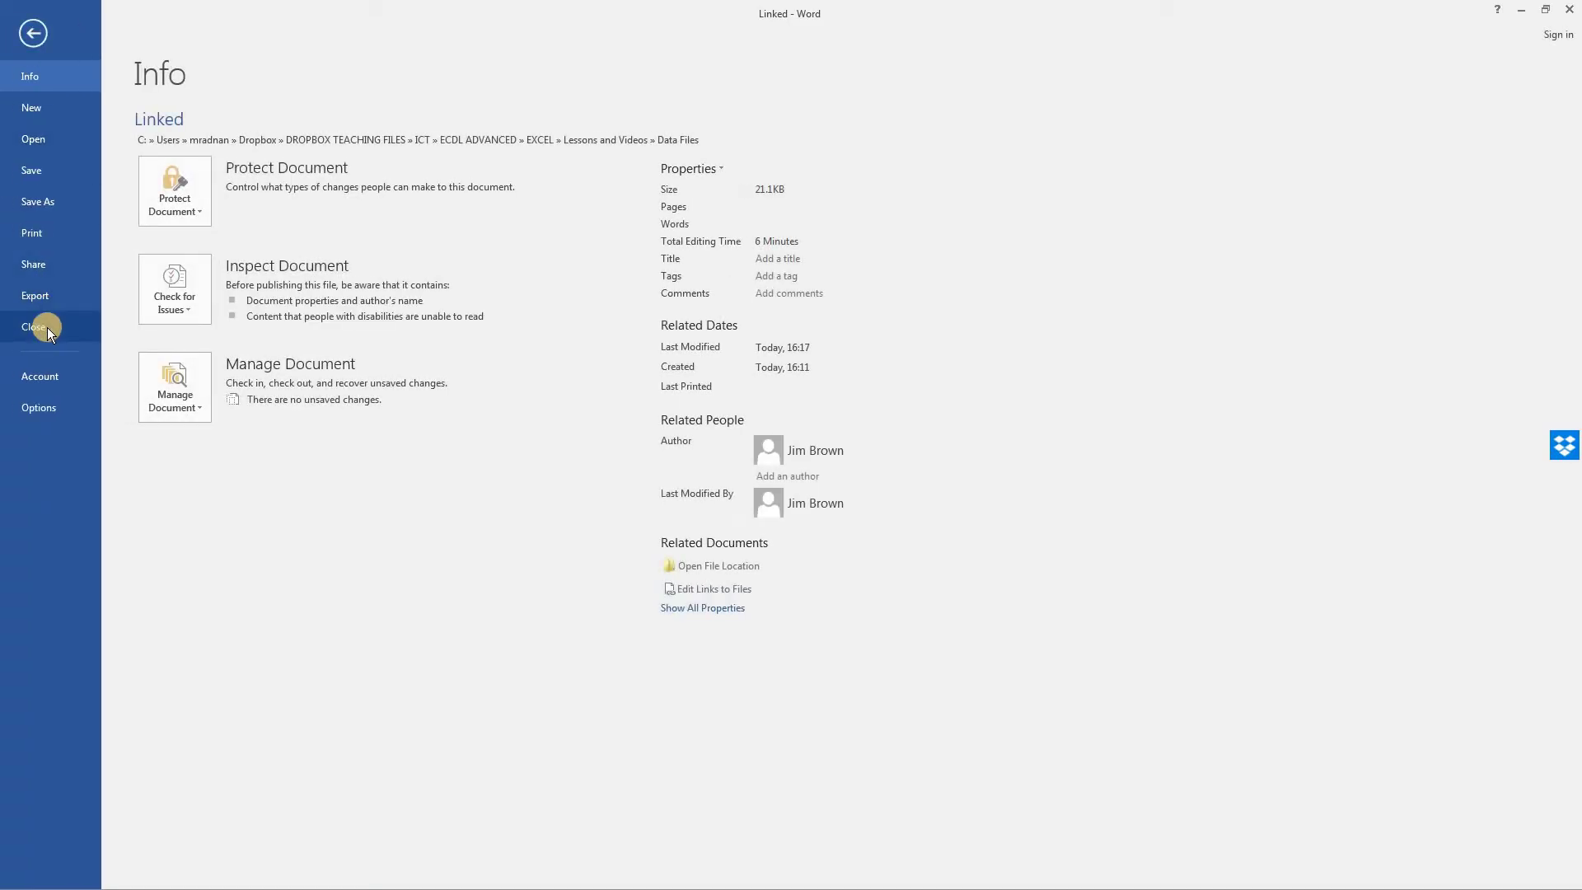
pyautogui.click(47, 328)
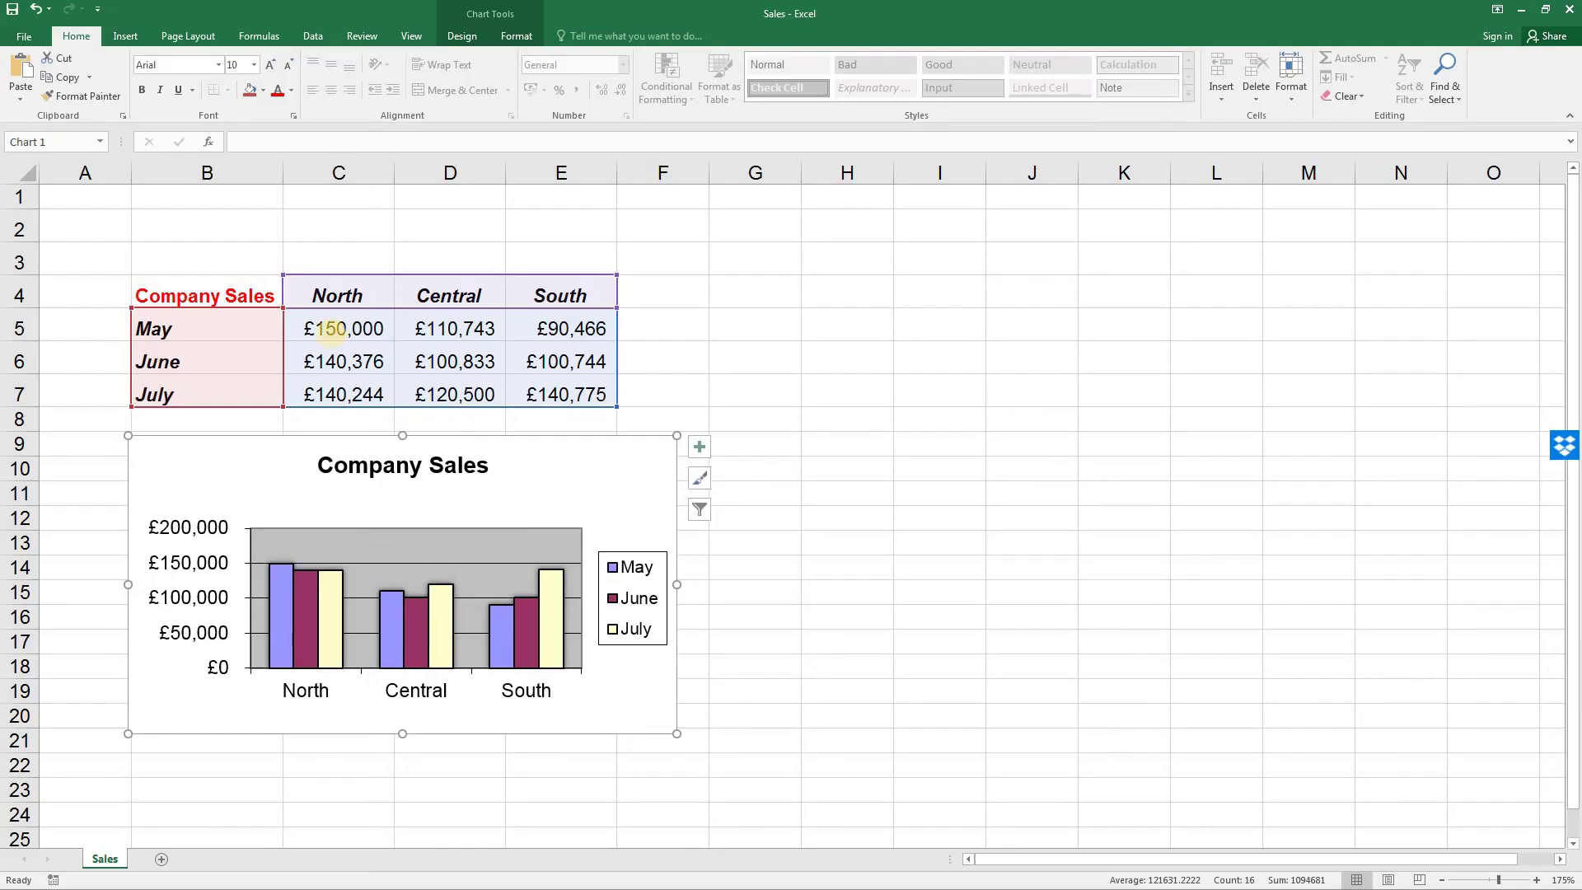
# - In the Sales workbook, set the North sales for May in C5 to 130000
pyautogui.click(338, 331)
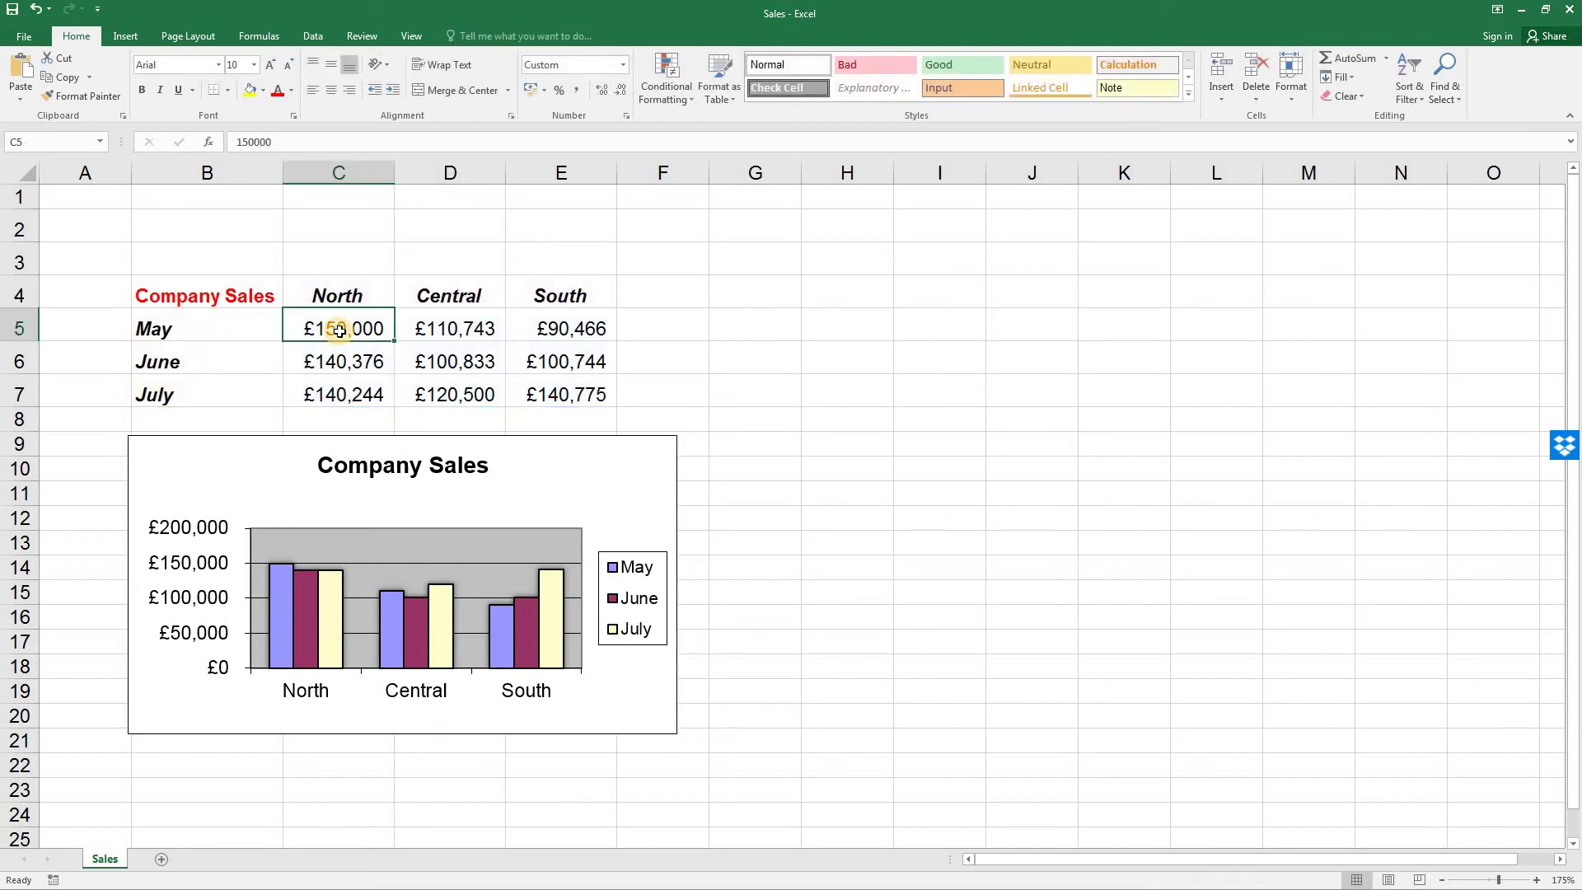
pyautogui.write('130000')
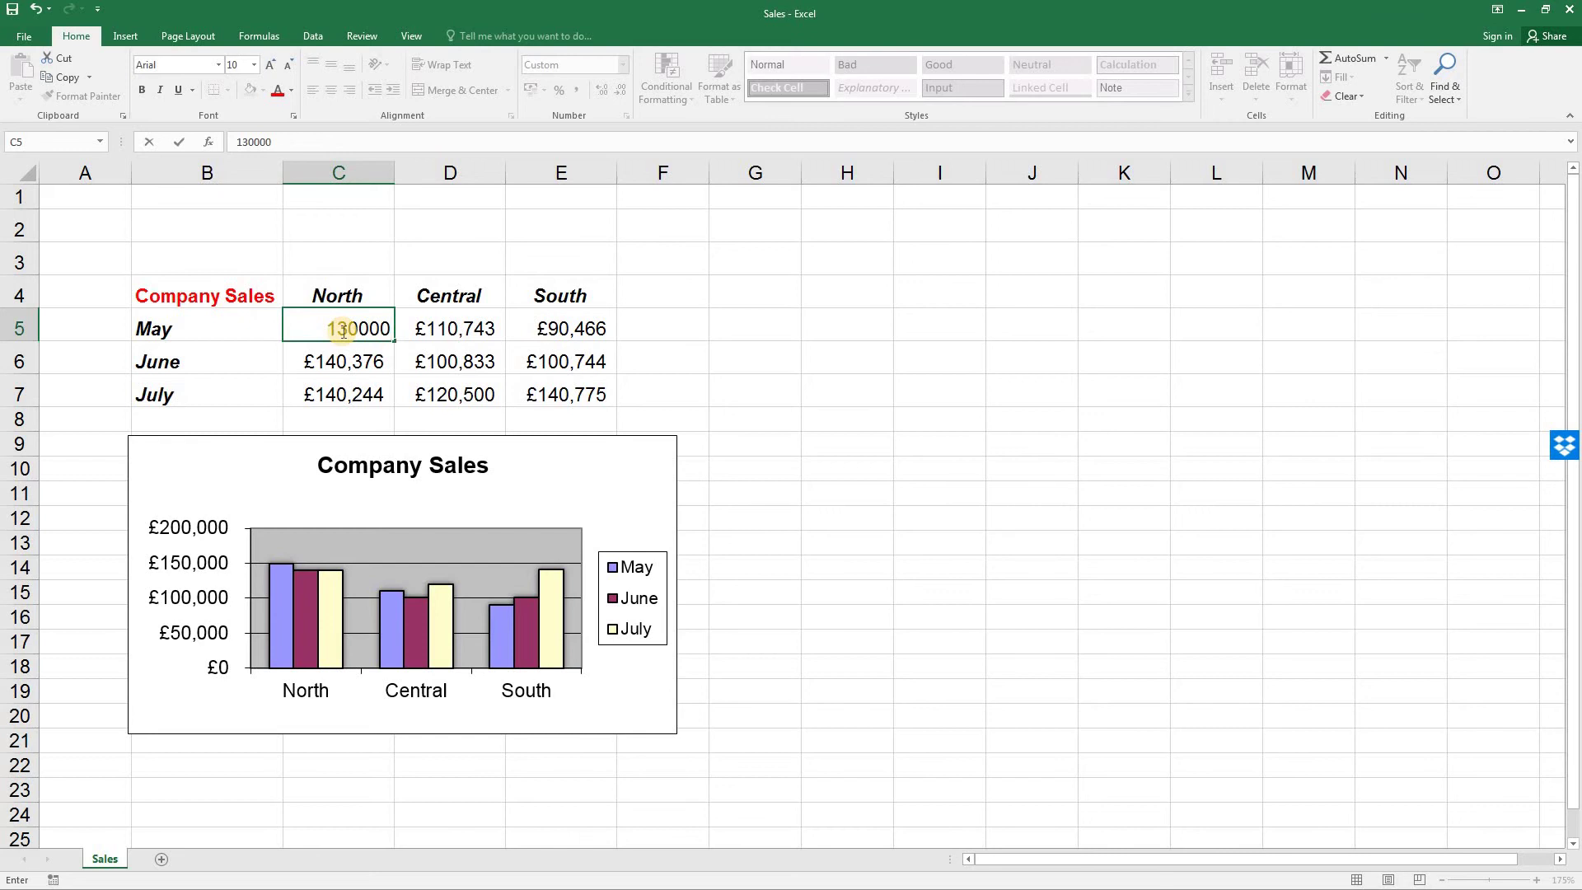
pyautogui.press('Return')
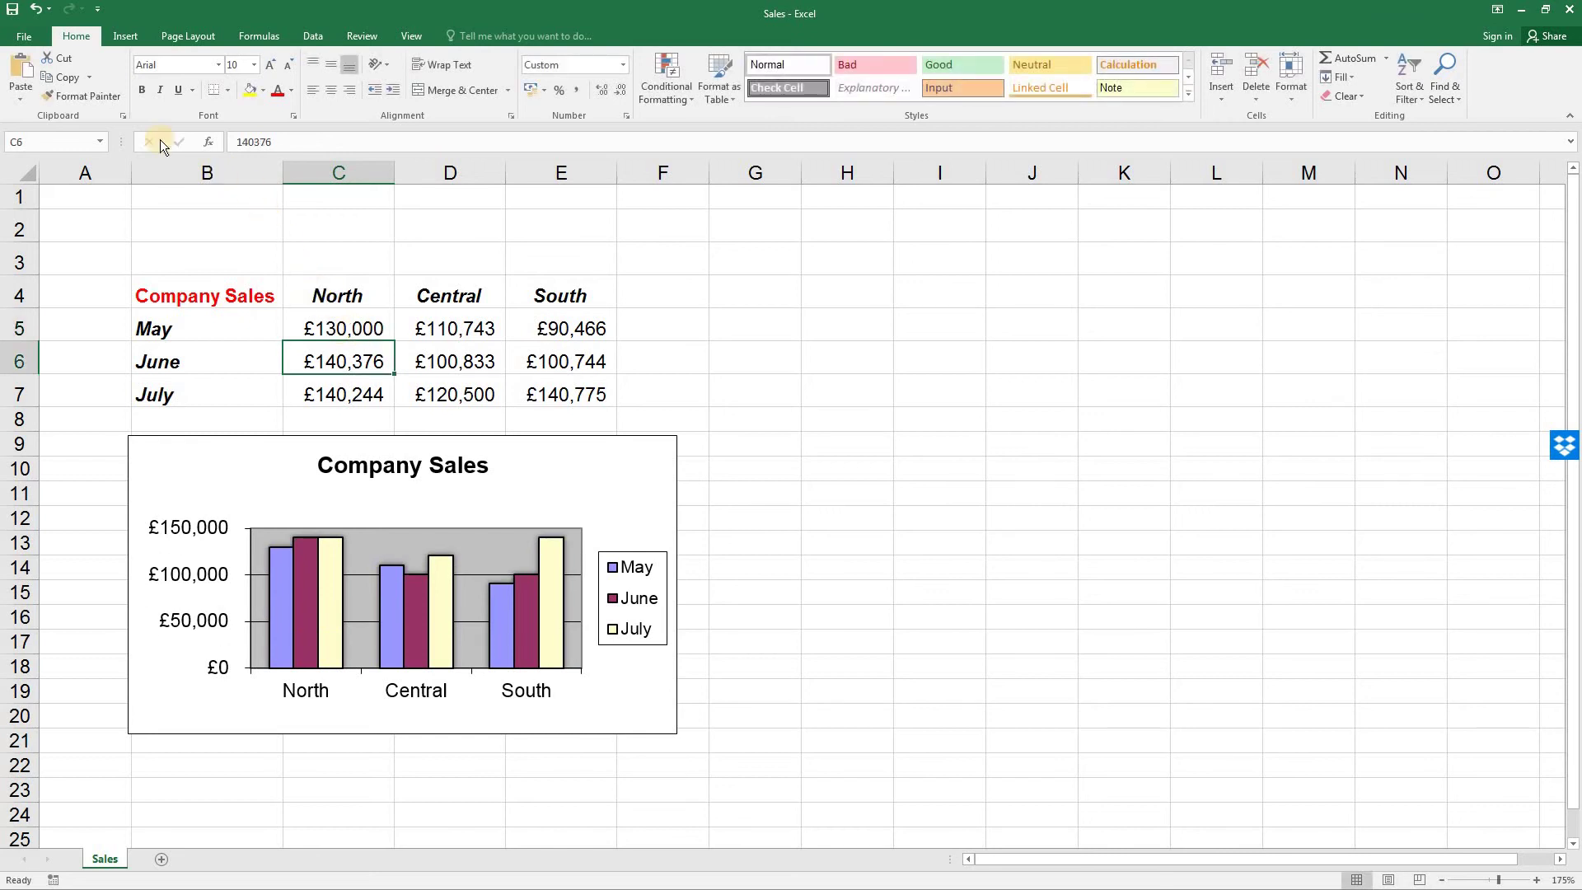
# - Save the changed Sales workbook and switch to Word
pyautogui.click(20, 37)
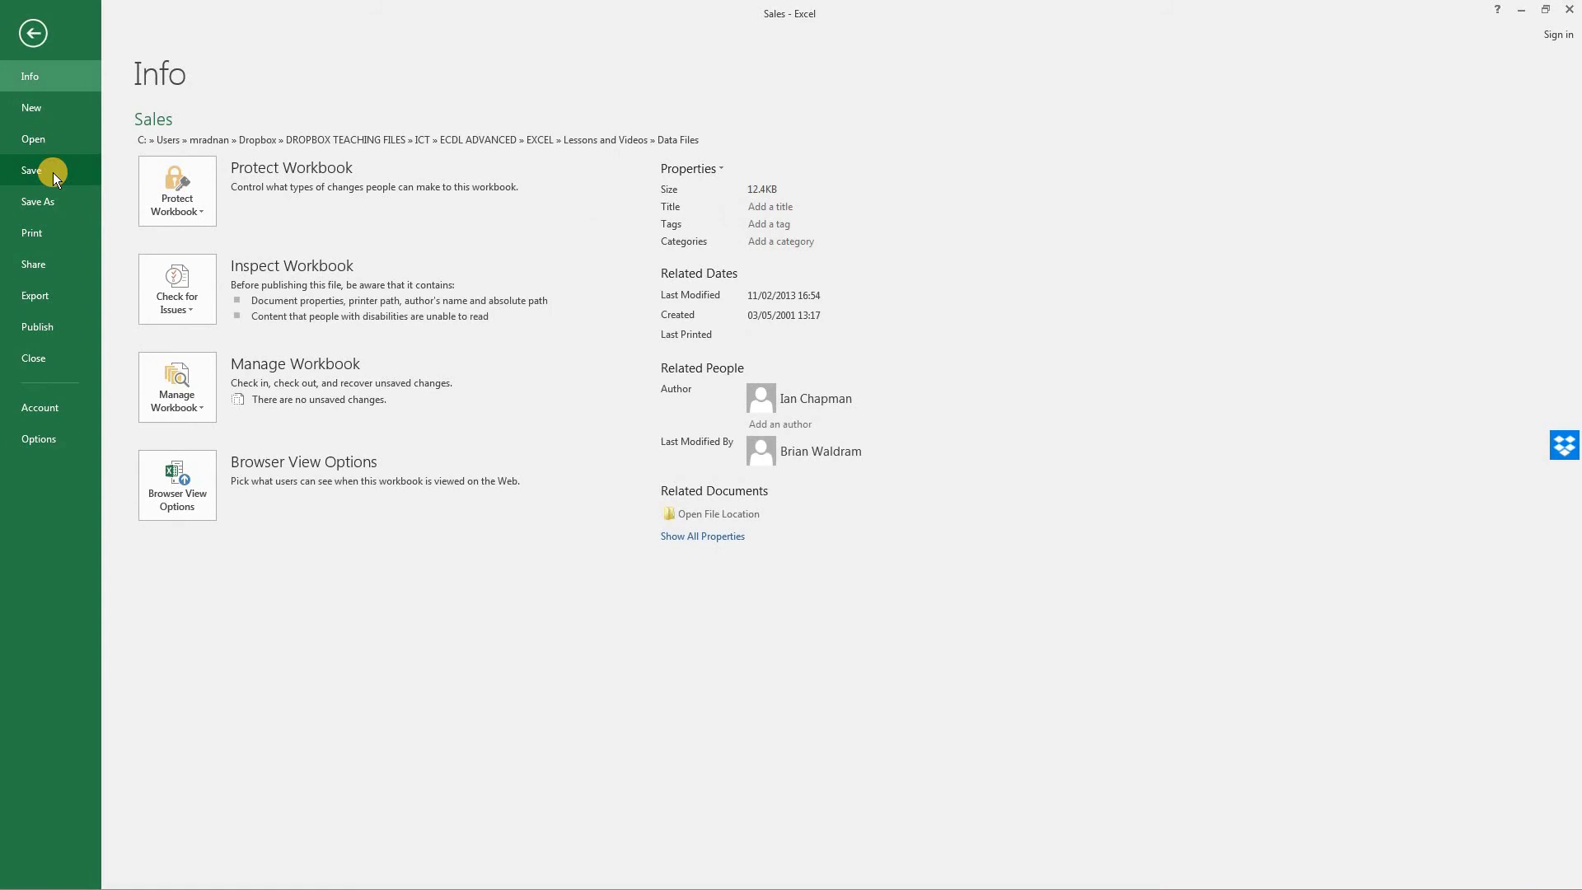
pyautogui.click(33, 170)
pyautogui.hotkey('alt', 'Tab')
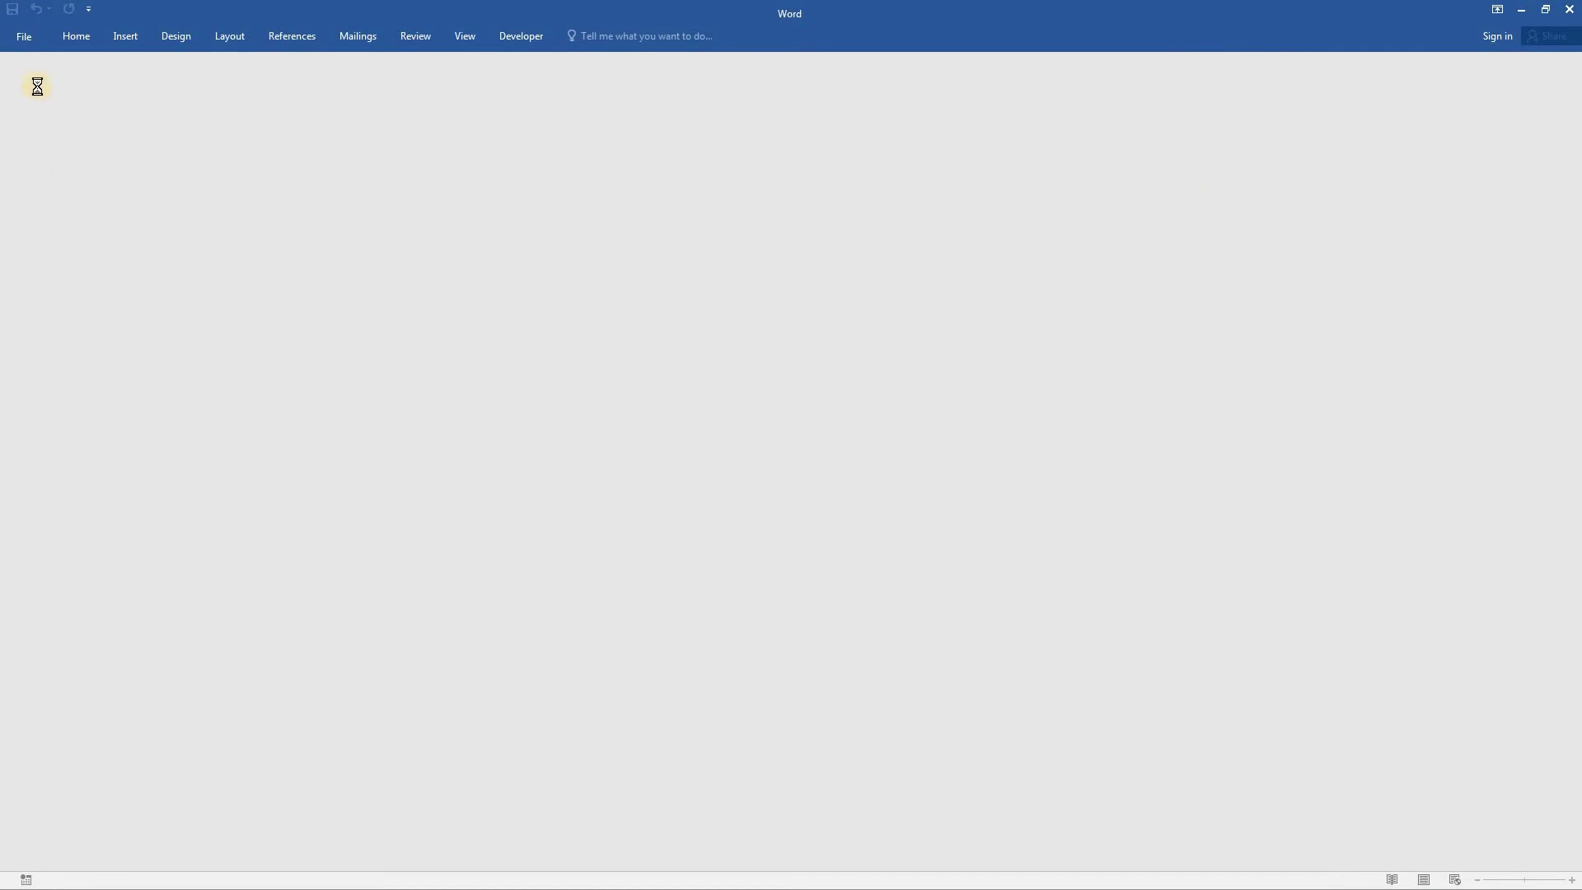
# - Reopen the recent document Linked and accept updating it with the data from the linked files
pyautogui.click(28, 41)
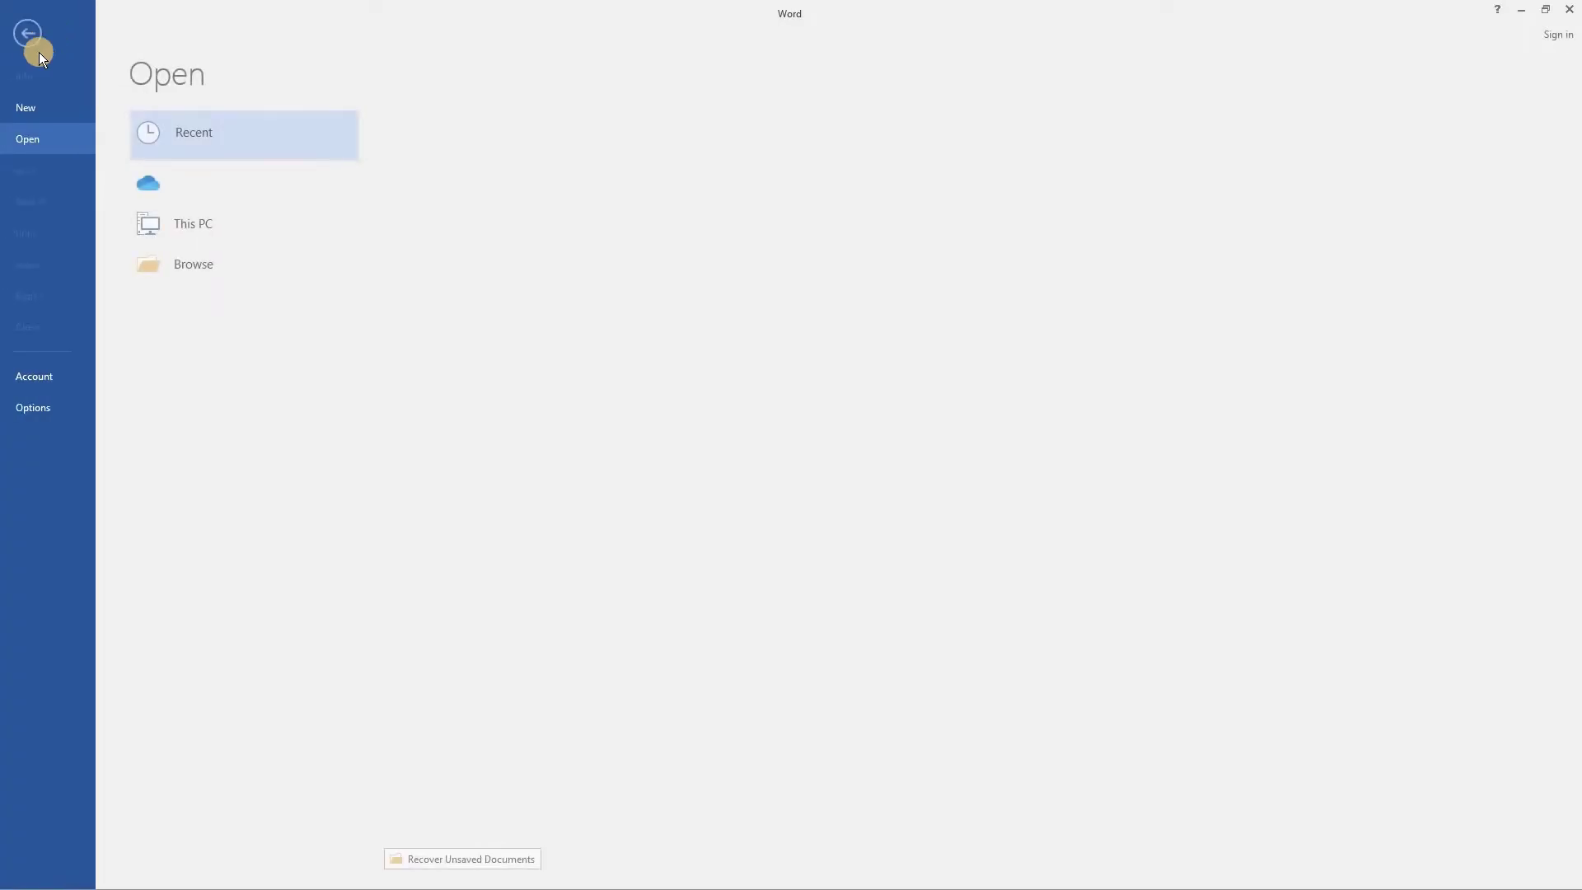
pyautogui.click(447, 161)
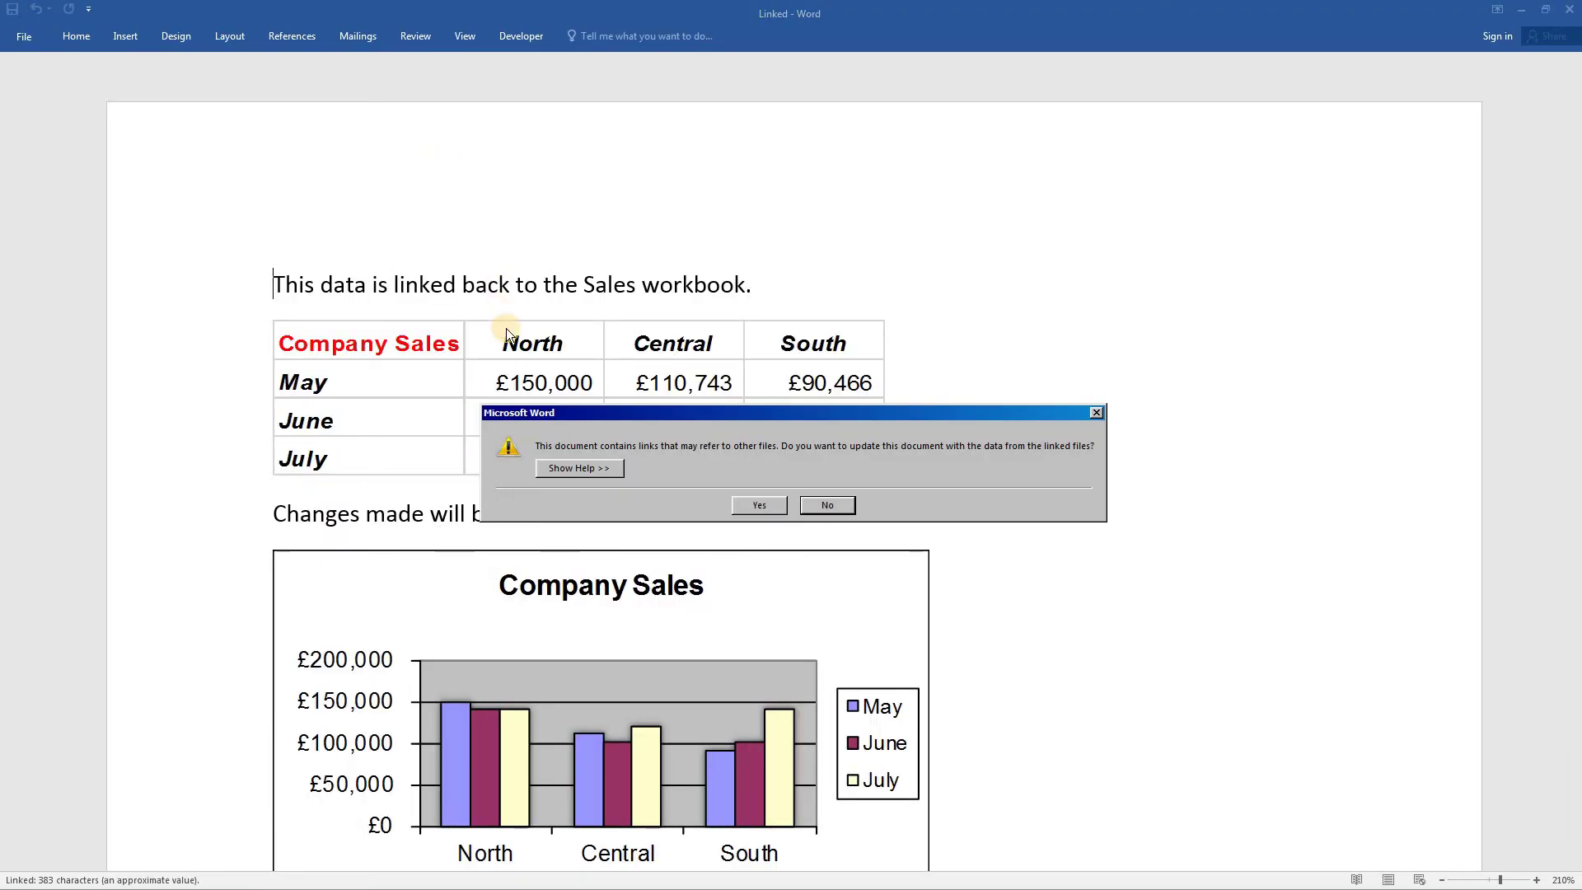
pyautogui.click(750, 505)
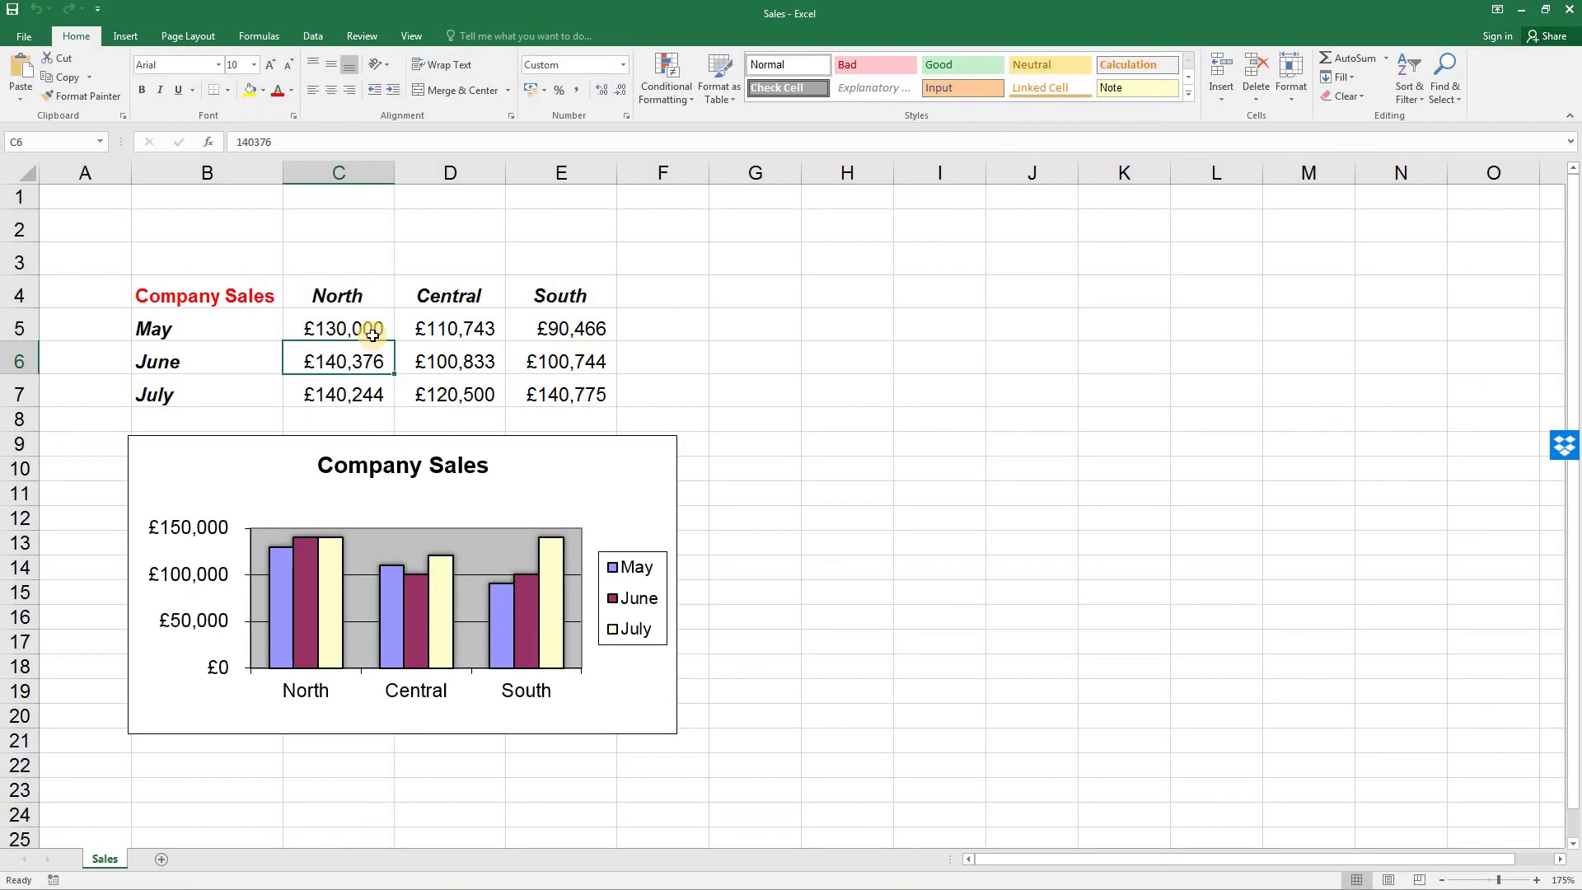
# - Back in Excel's Sales workbook, set the North sales for May in C5 to 150000
pyautogui.click(366, 331)
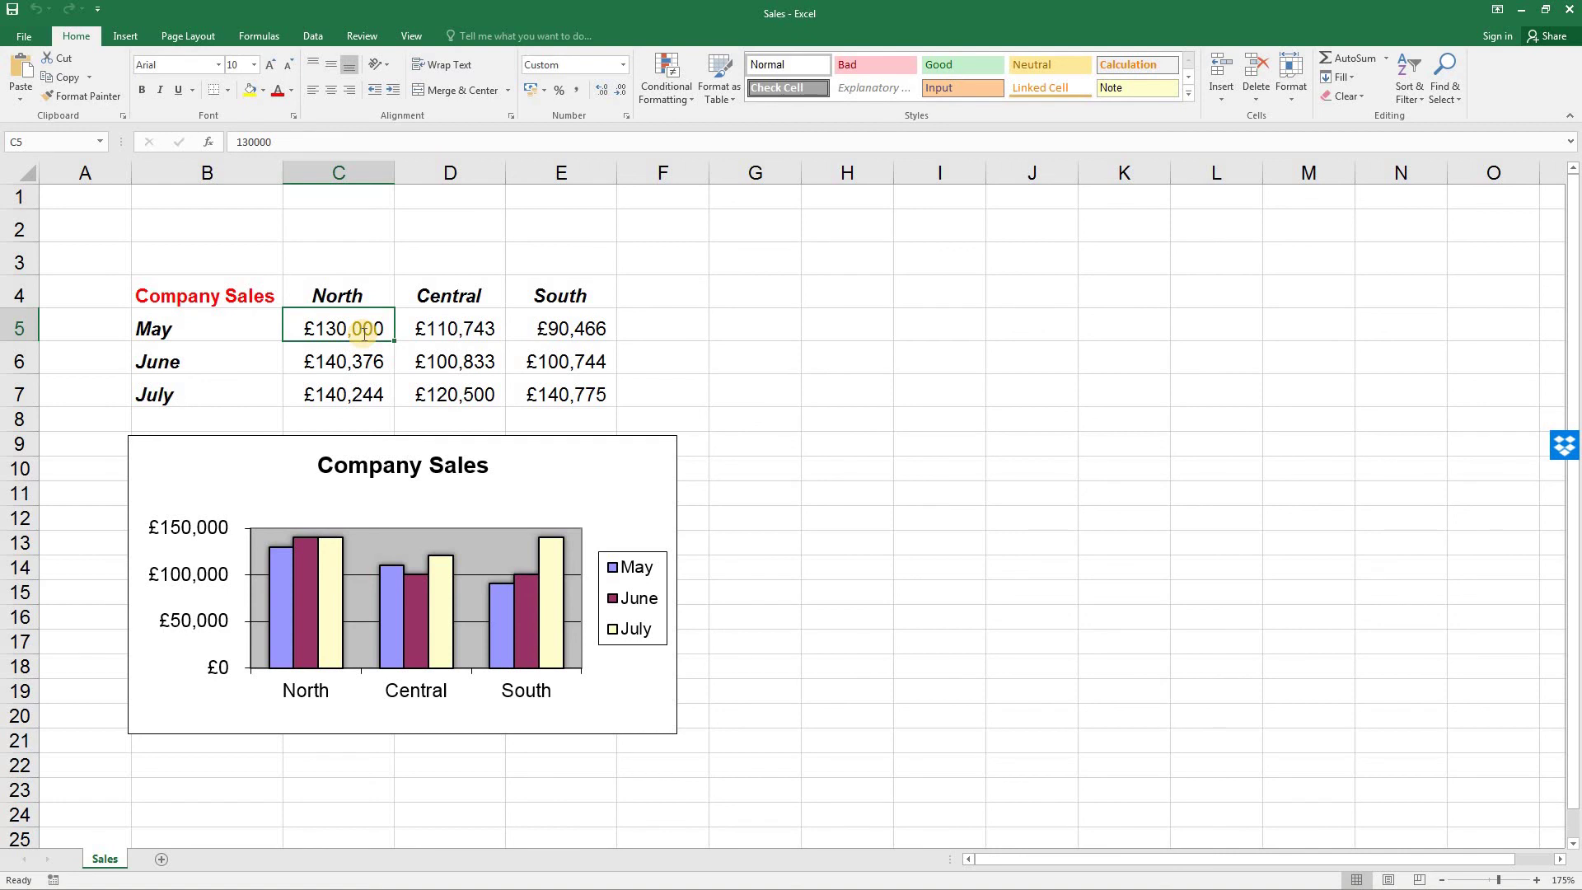
pyautogui.write('150000')
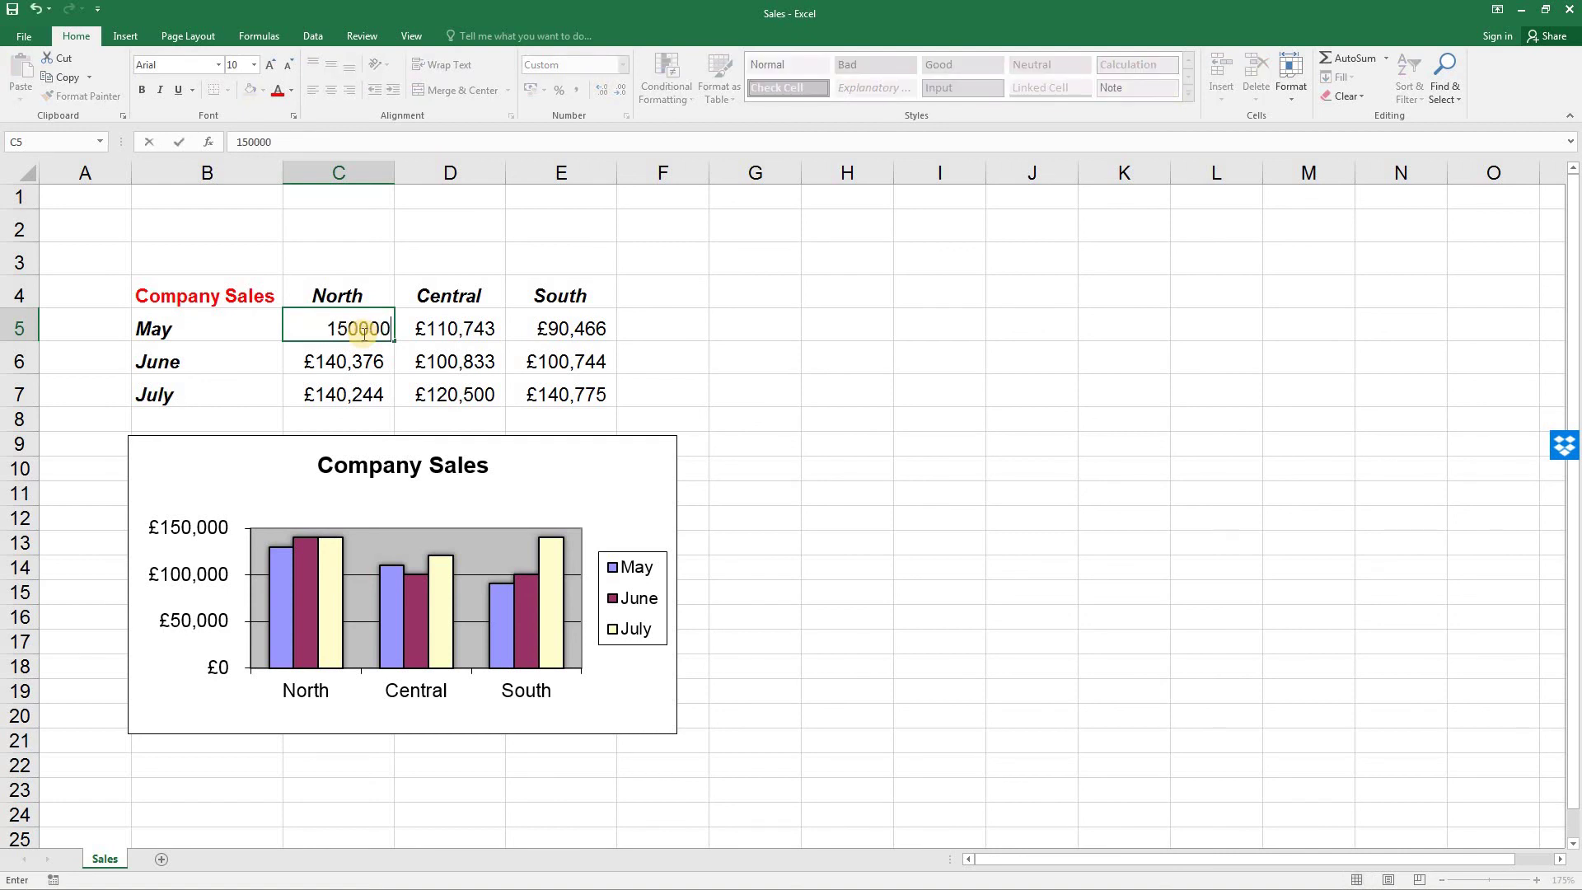
pyautogui.press('Return')
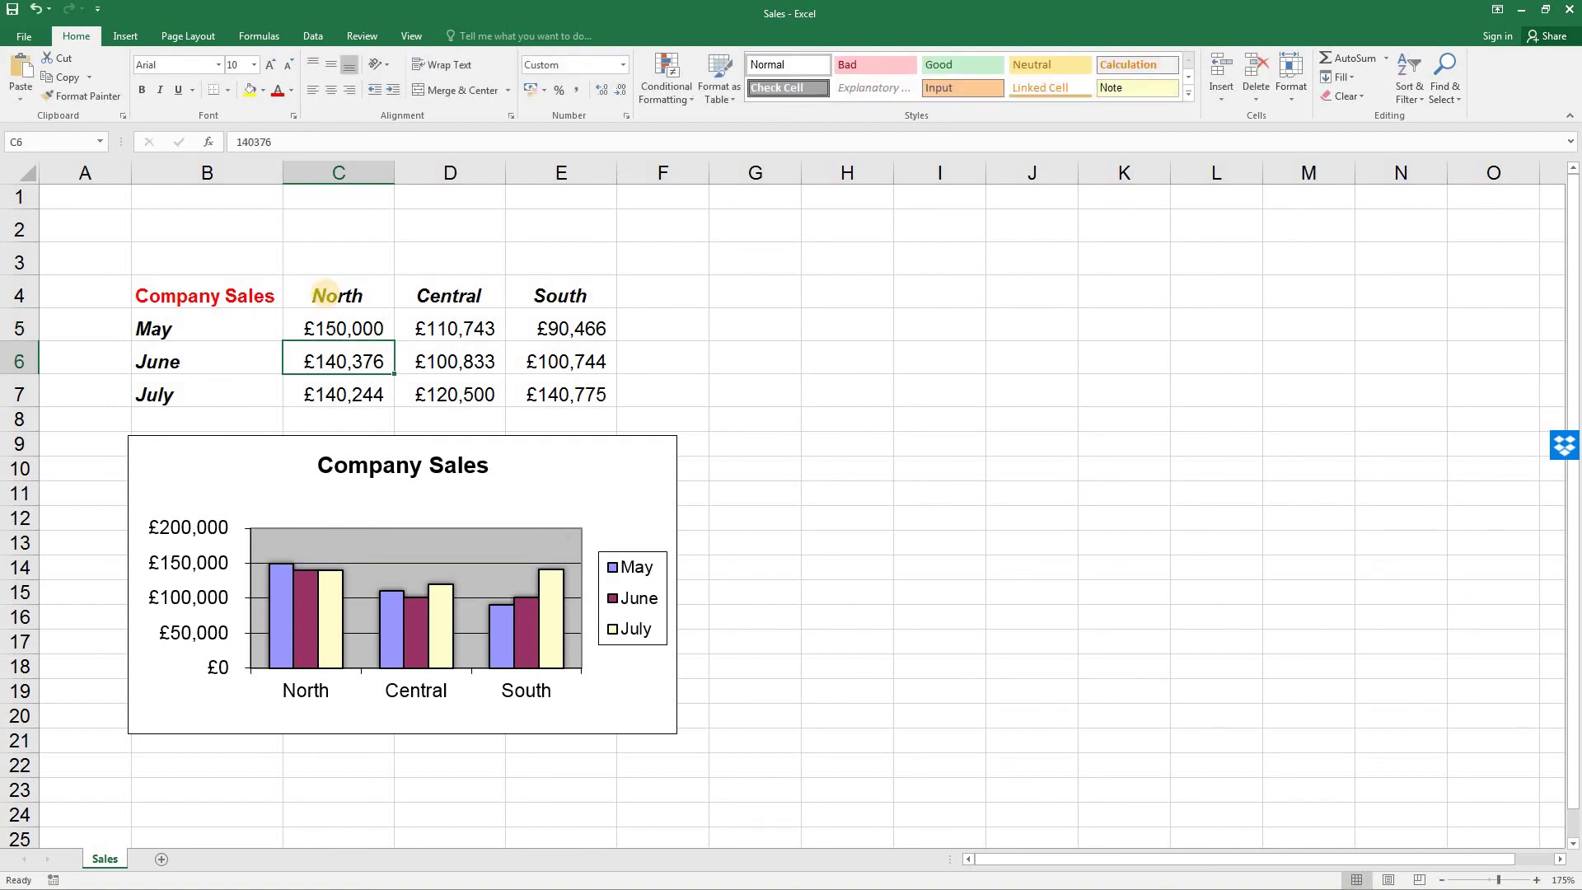
# - Save the Sales workbook and close it, leaving Excel open
pyautogui.click(24, 37)
pyautogui.click(29, 176)
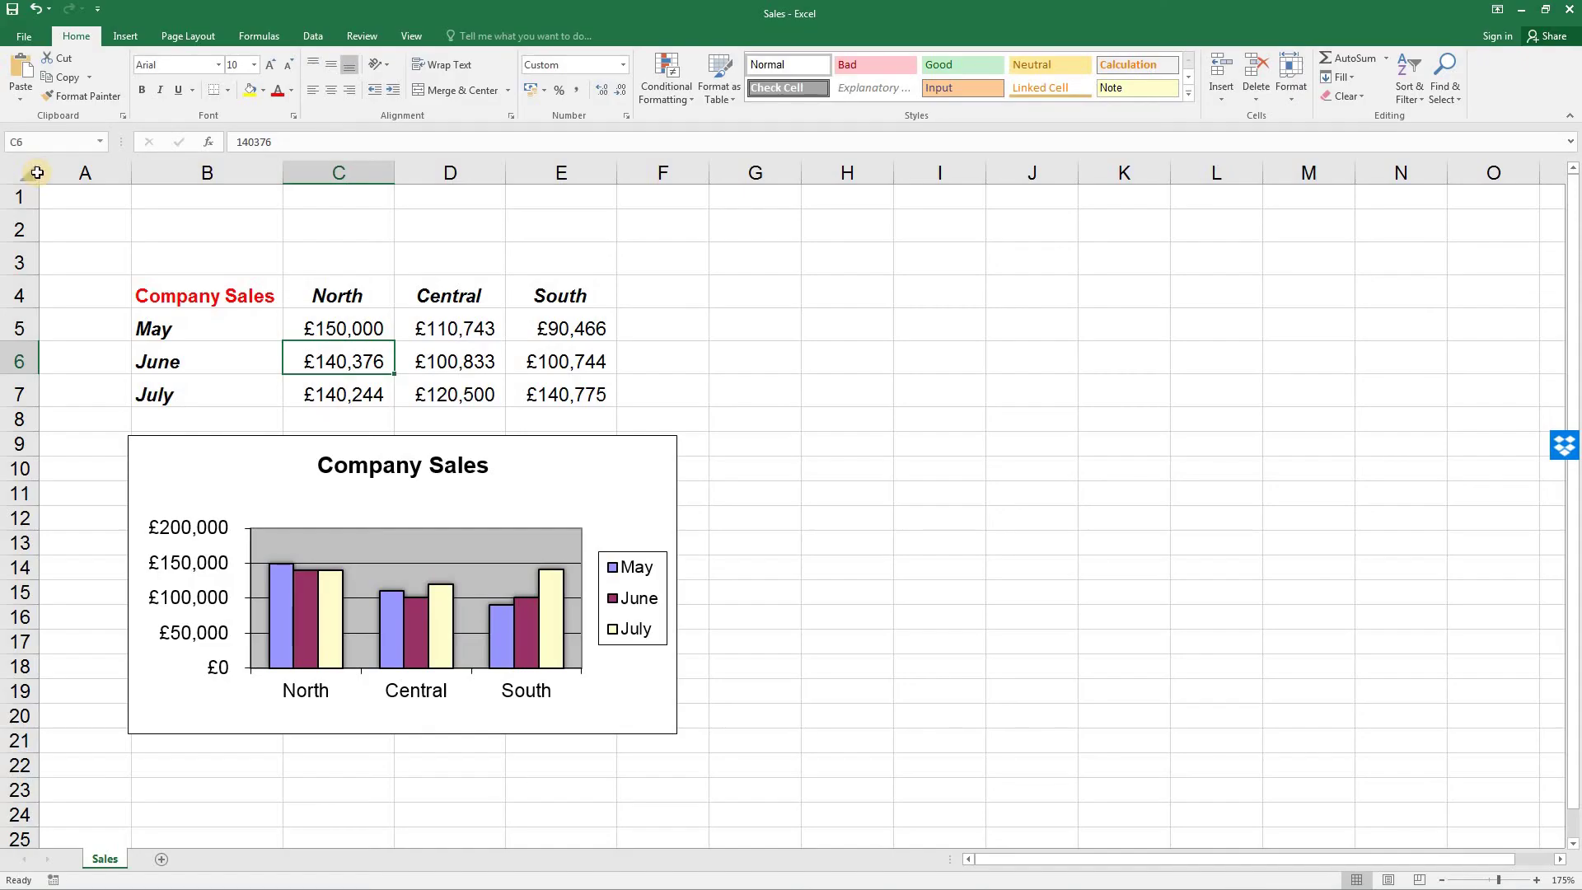
pyautogui.click(24, 36)
pyautogui.click(37, 358)
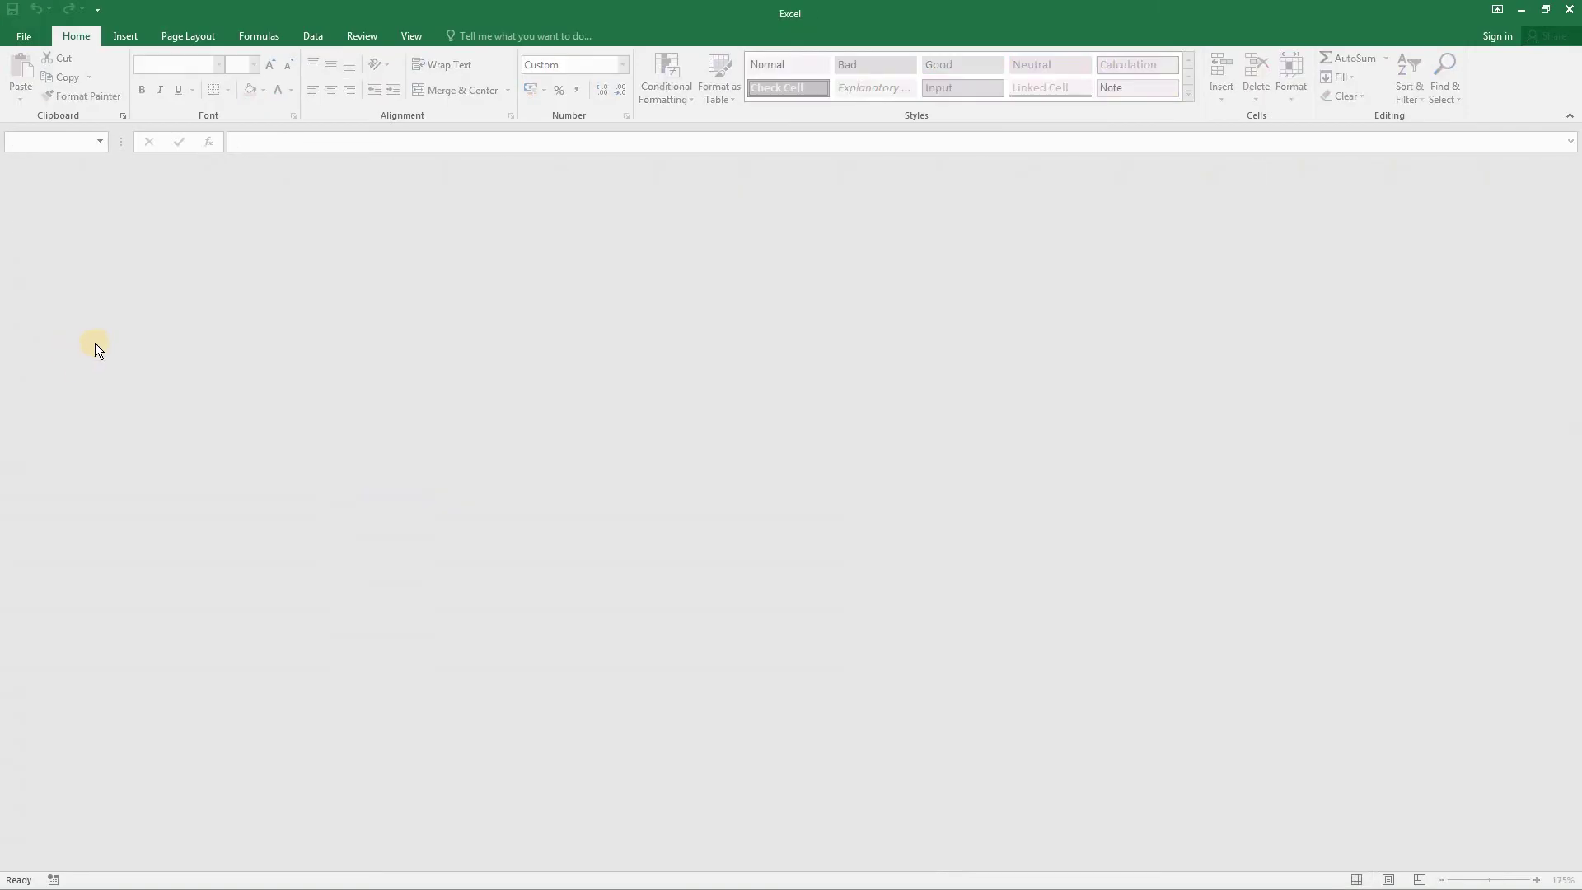